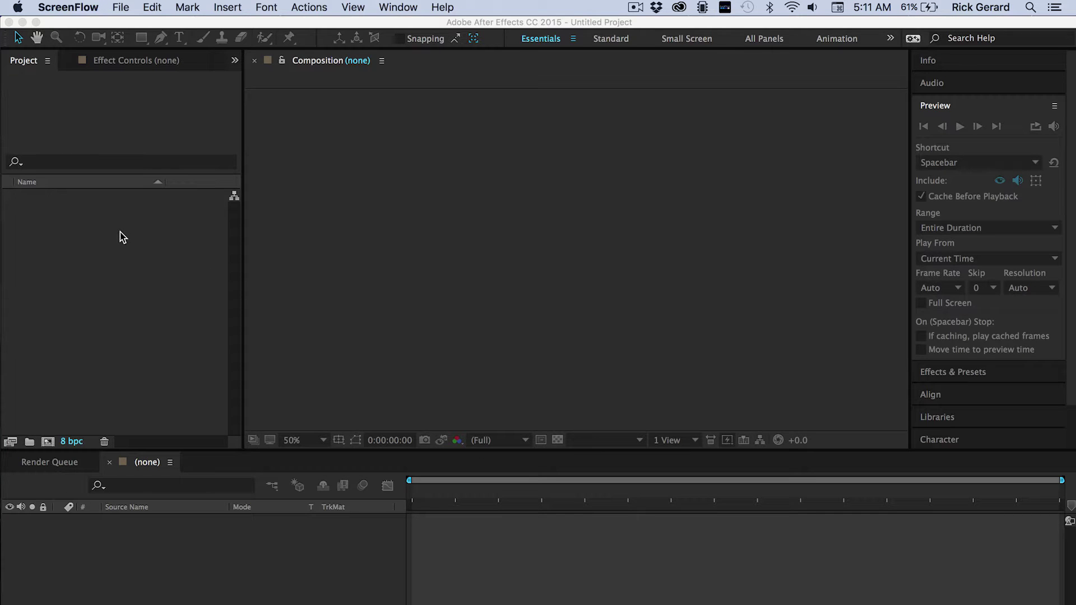
- Import SHOT FOR TV.mp4 and TV SHOT.mp4 into the project
{"action": "double_click", "coordinate": [120, 232]}
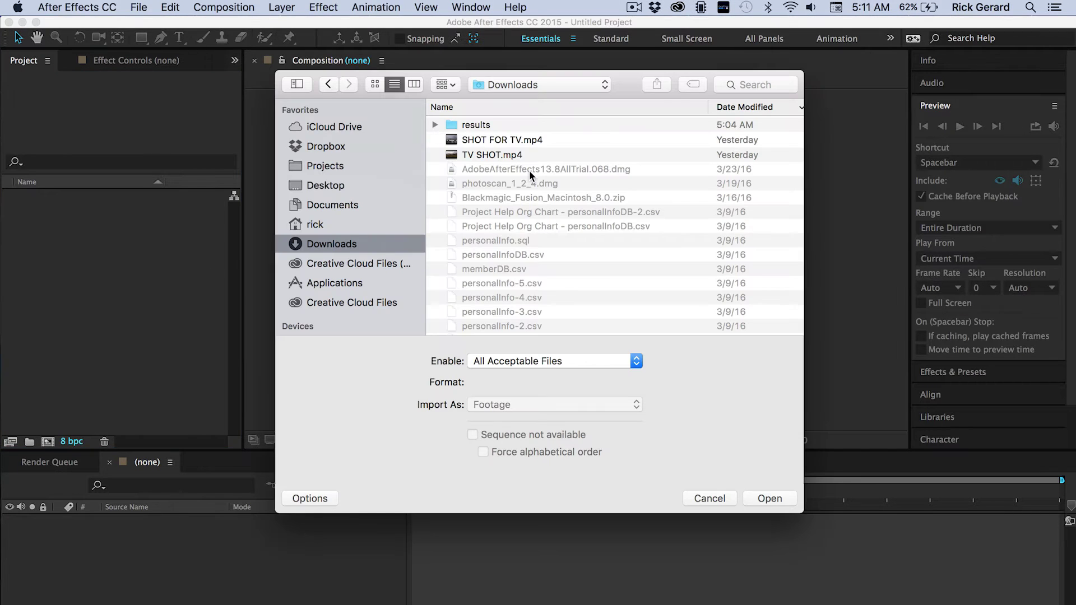
{"action": "left_click", "coordinate": [559, 139]}
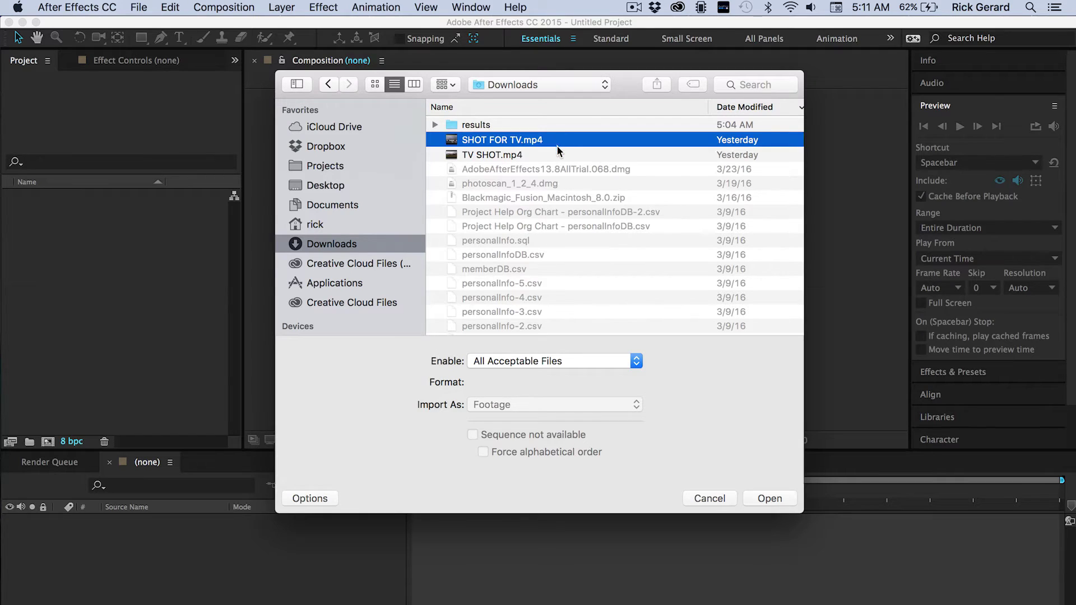
{"action": "left_click", "coordinate": [559, 152], "text": "shift"}
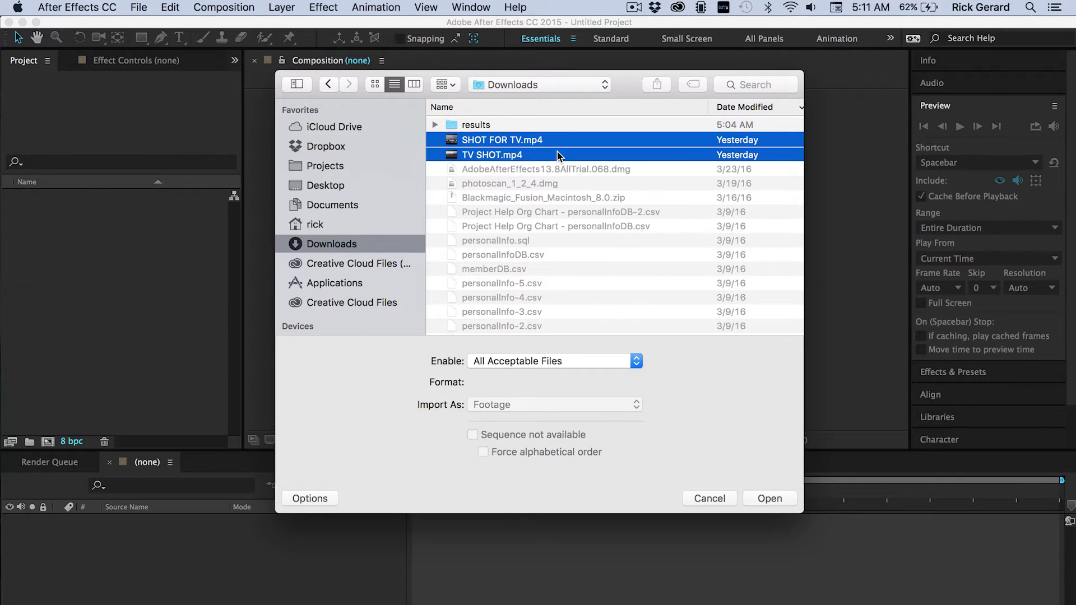
{"action": "left_click", "coordinate": [769, 499]}
- Create a separate composition for each clip using New Comp from Selection, Multiple Compositions
{"action": "right_click", "coordinate": [120, 212]}
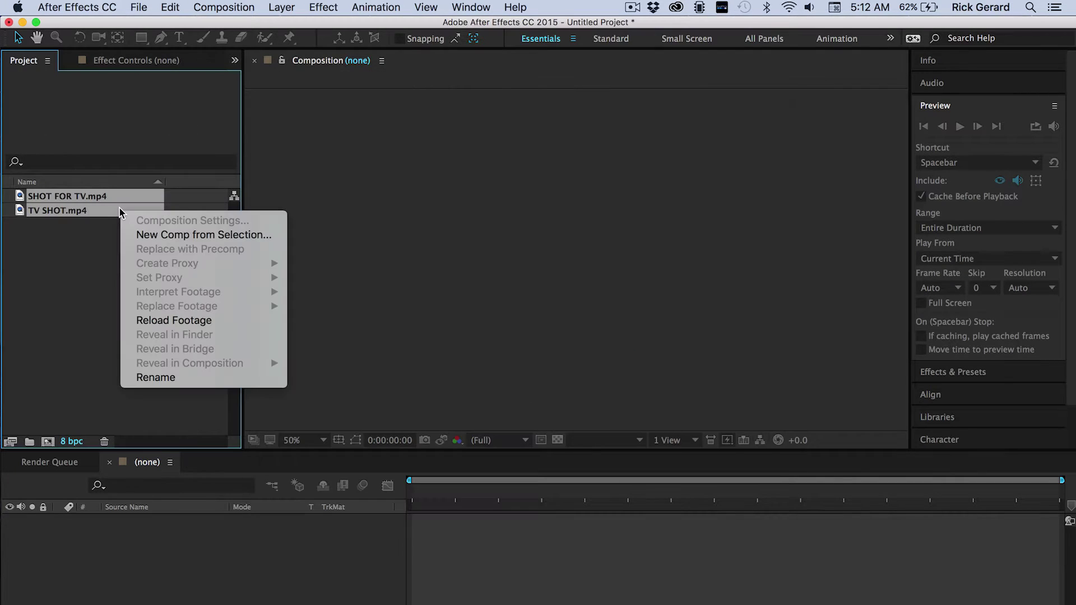
{"action": "left_click", "coordinate": [157, 238]}
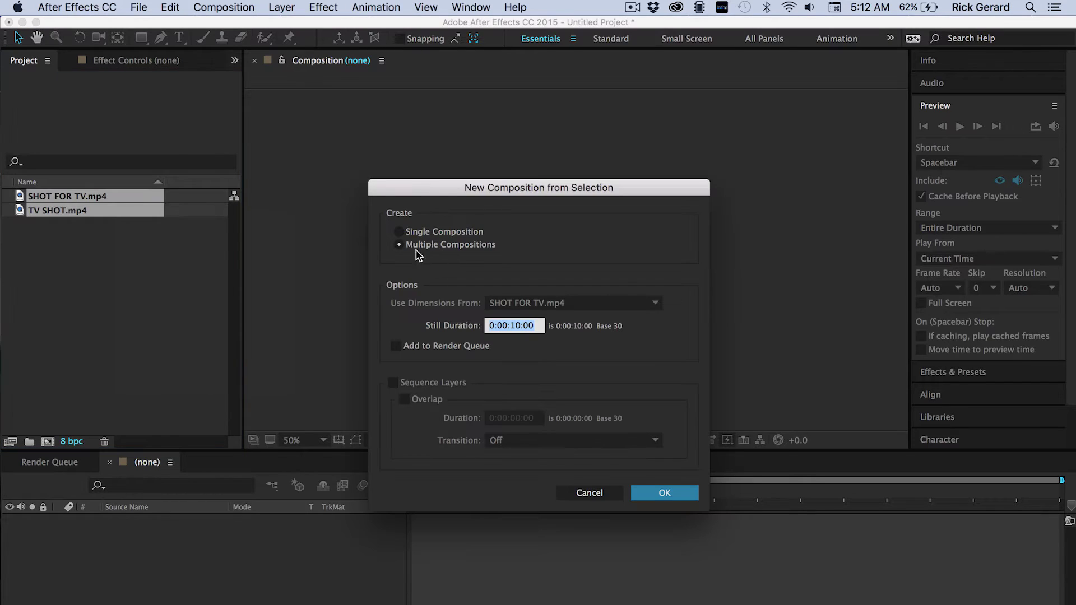
{"action": "left_click", "coordinate": [421, 246]}
{"action": "left_click", "coordinate": [653, 490]}
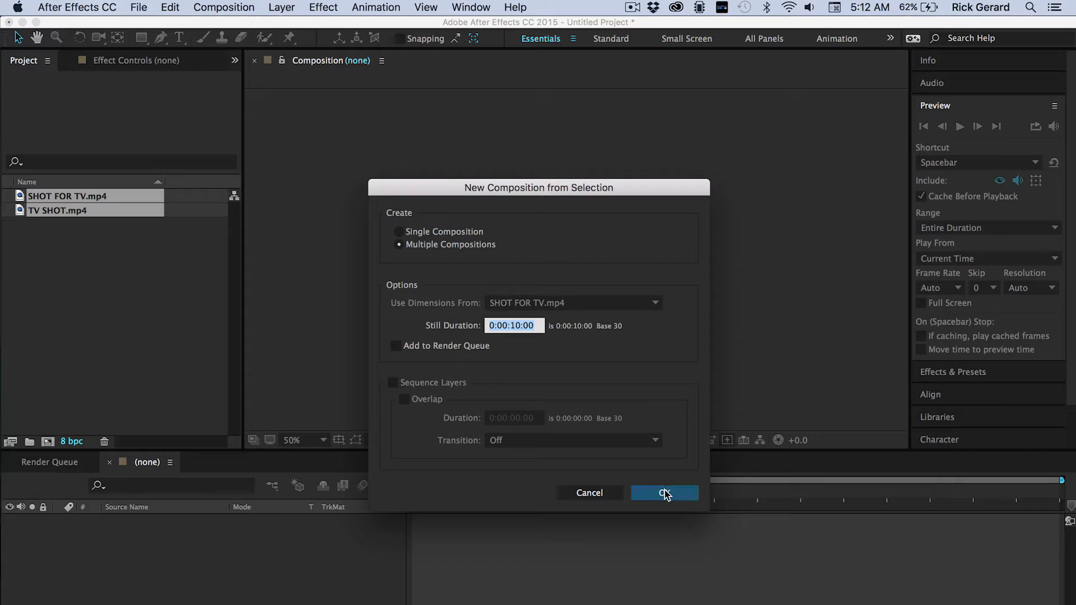
{"action": "left_click", "coordinate": [665, 493]}
- Render both comps as Lossless QuickTime Animation .mov files to the Desktop
{"action": "left_click", "coordinate": [224, 7]}
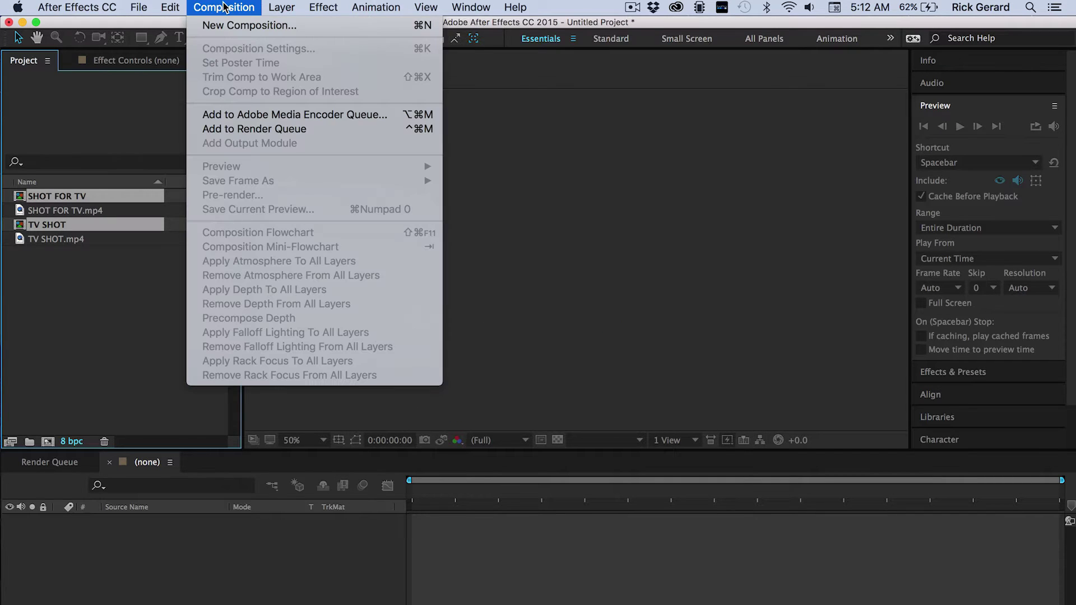
{"action": "left_click", "coordinate": [283, 129]}
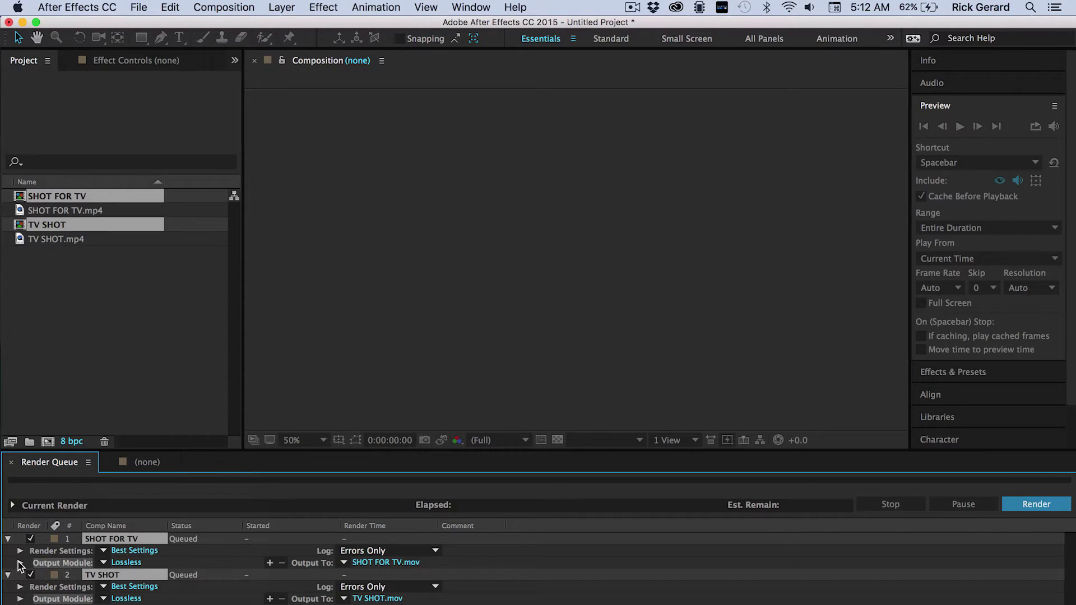
{"action": "left_click", "coordinate": [20, 563]}
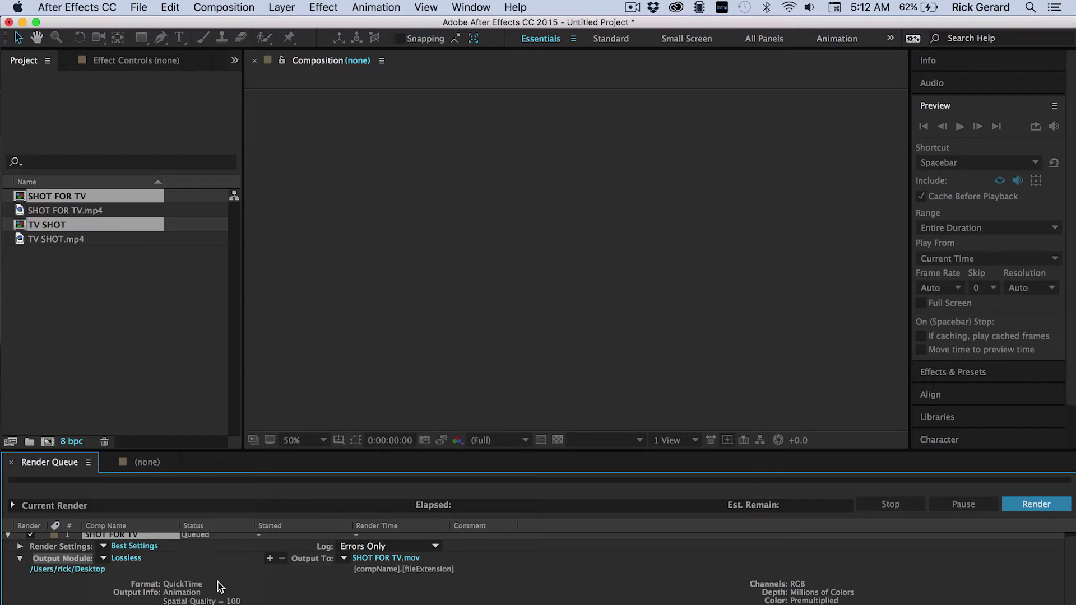
{"action": "scroll", "coordinate": [218, 587], "scroll_direction": "down", "scroll_amount": 2}
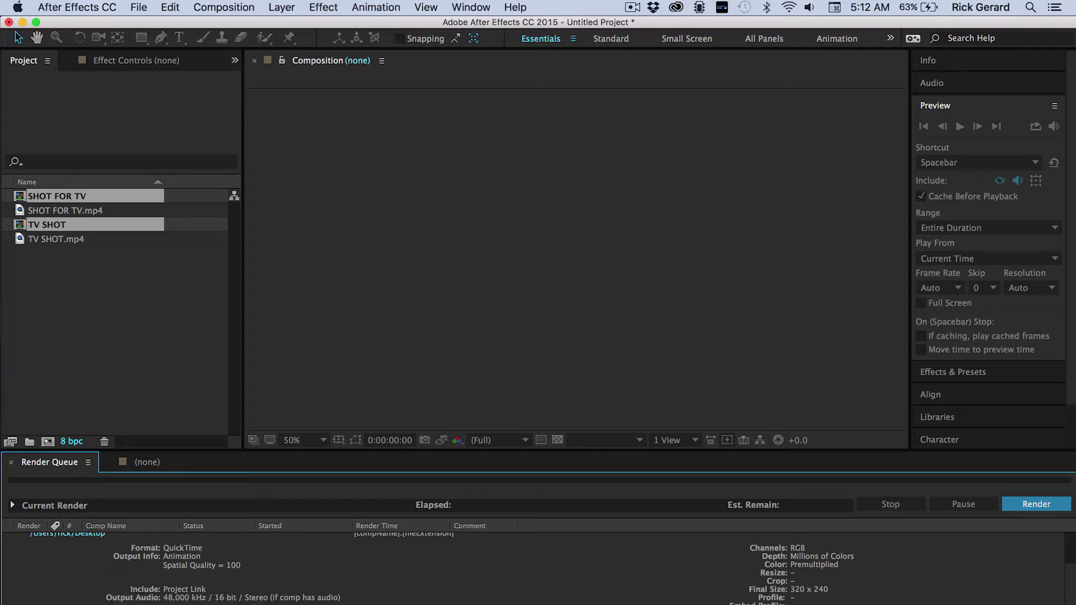
{"action": "scroll", "coordinate": [238, 601], "scroll_direction": "up", "scroll_amount": 2}
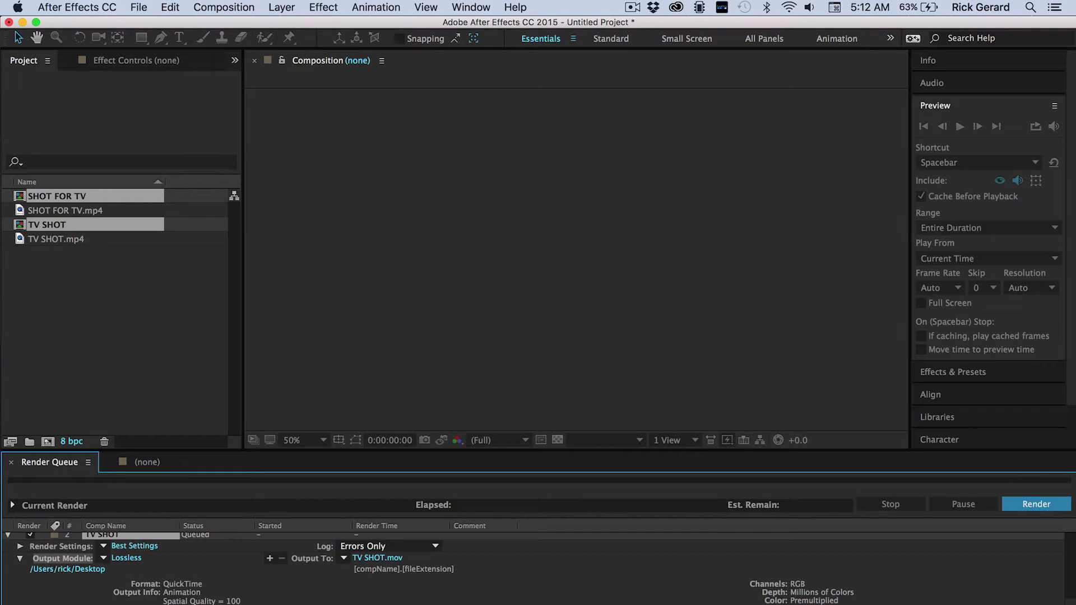
{"action": "scroll", "coordinate": [918, 561], "scroll_direction": "up", "scroll_amount": 3}
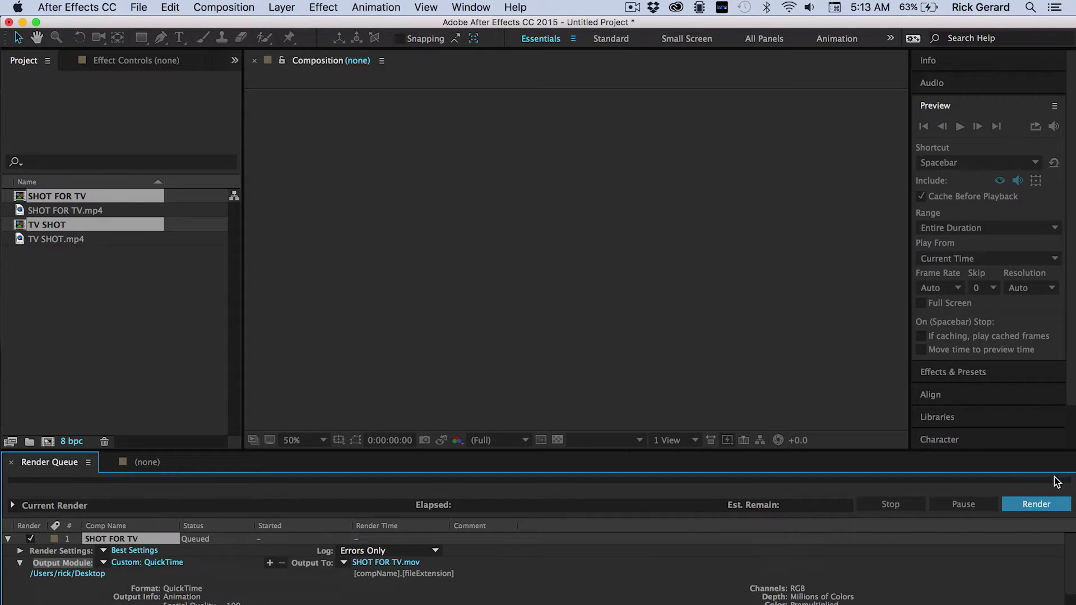
{"action": "left_click", "coordinate": [1033, 504]}
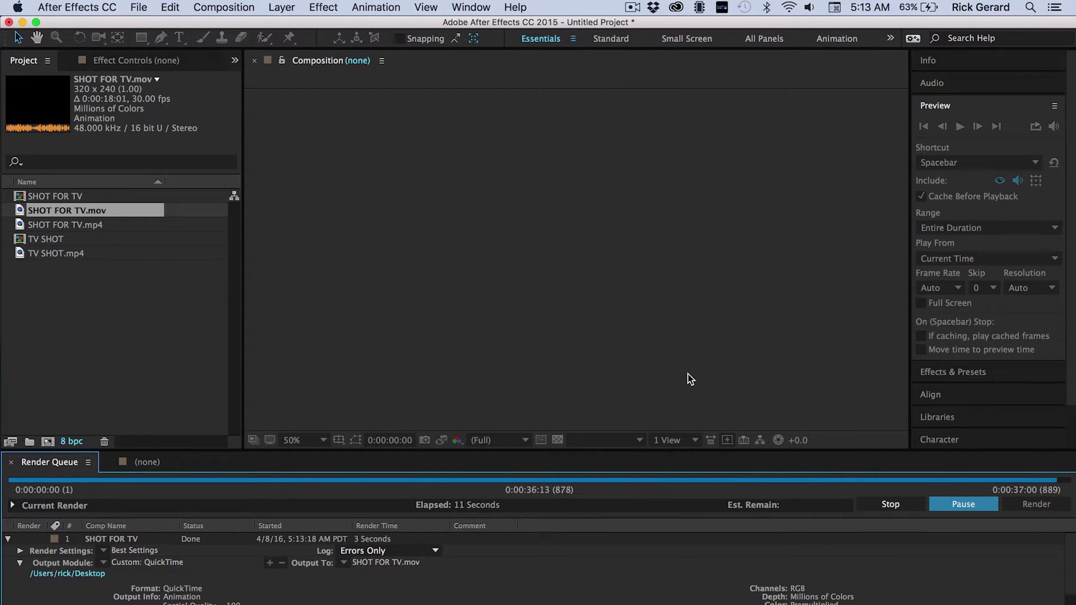
{"action": "left_click", "coordinate": [89, 320]}
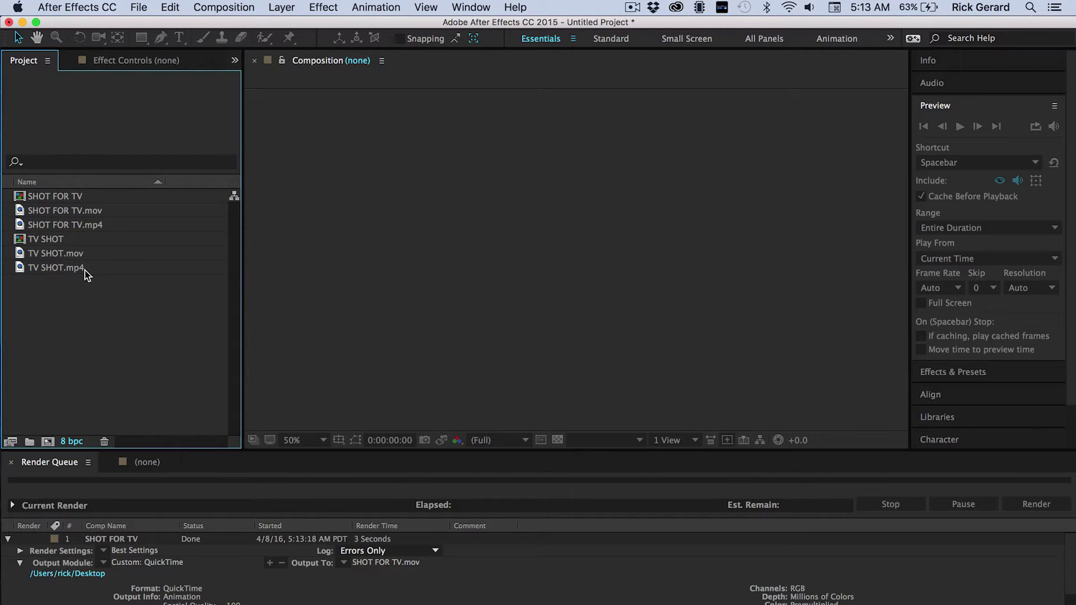
- In the TV SHOT comp, replace the MP4 layer with TV SHOT.mov and scrub to the TV frames
{"action": "double_click", "coordinate": [71, 244]}
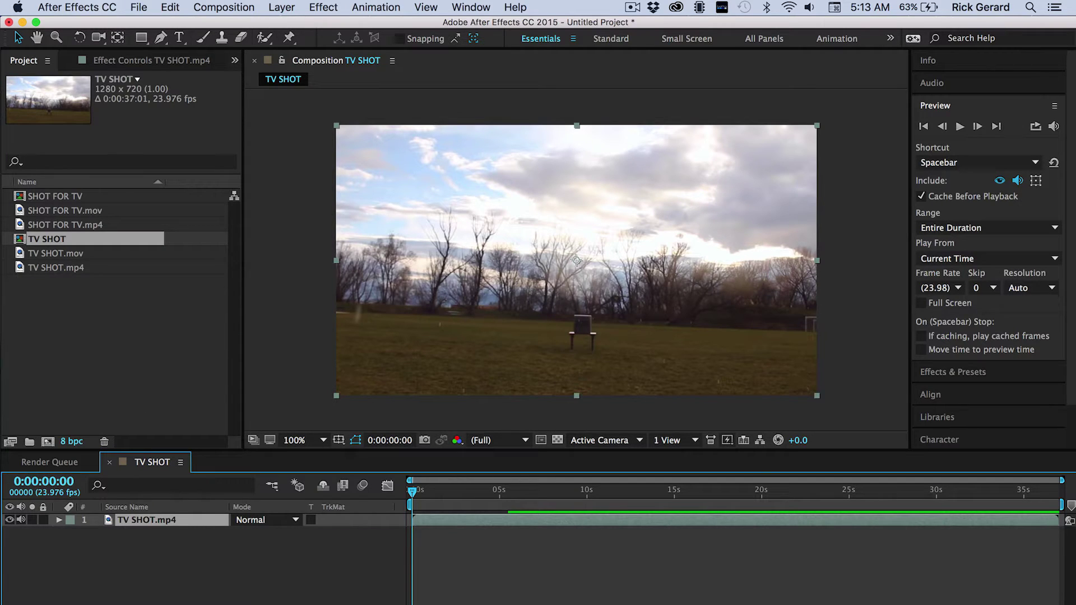
{"action": "key", "text": "Delete"}
{"action": "left_click", "coordinate": [73, 253]}
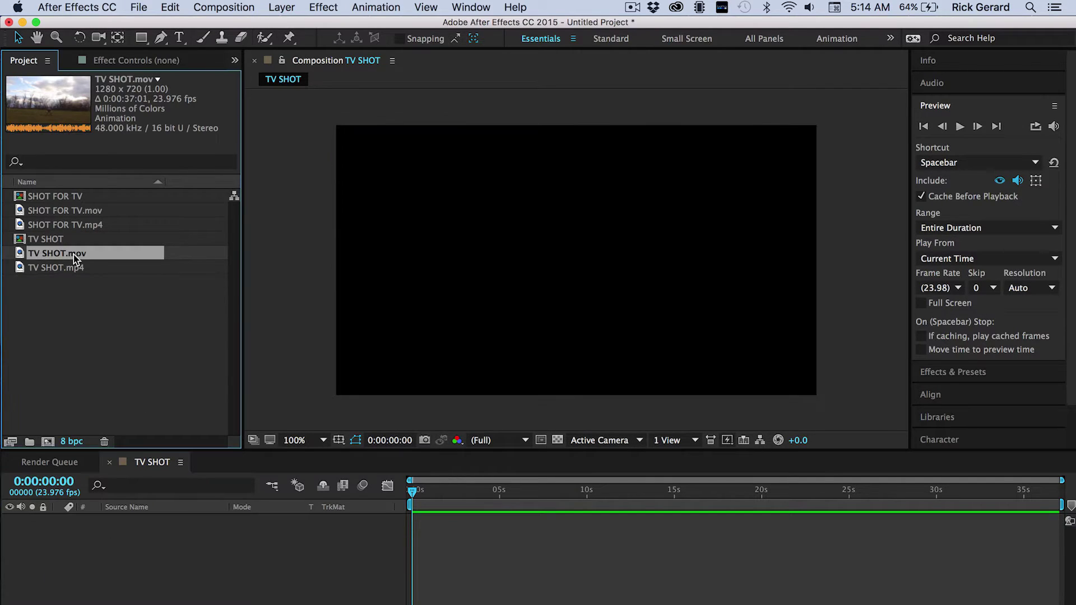
{"action": "left_click_drag", "start_coordinate": [73, 254], "coordinate": [103, 535]}
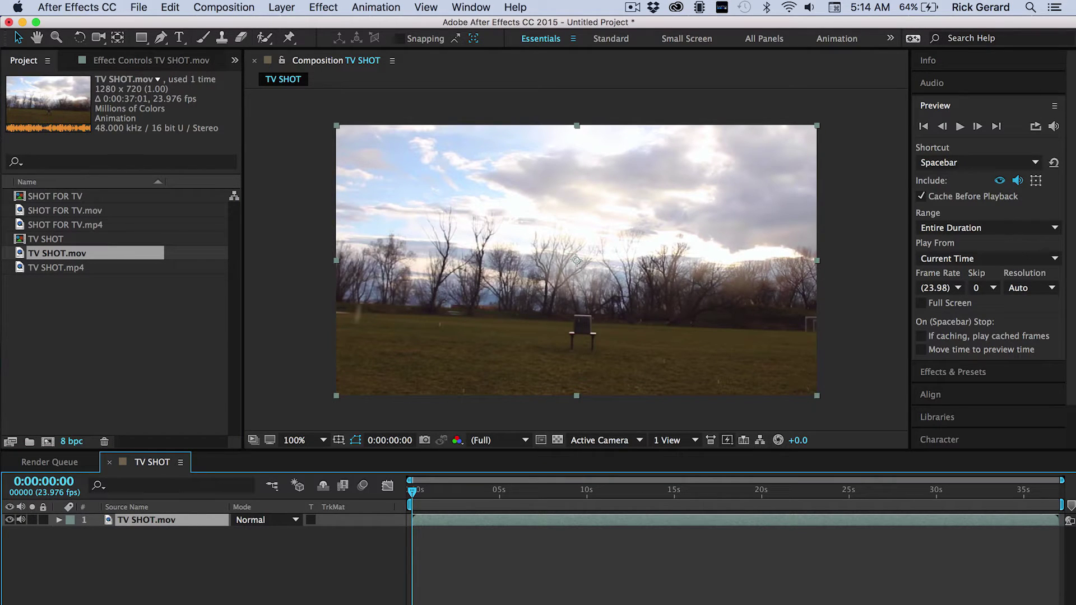
{"action": "left_click_drag", "start_coordinate": [768, 493], "coordinate": [878, 503]}
- Duplicate the TV SHOT.mov layer and pre-compose the top copy as 'replacement', moving all attributes
{"action": "key", "text": "super+d"}
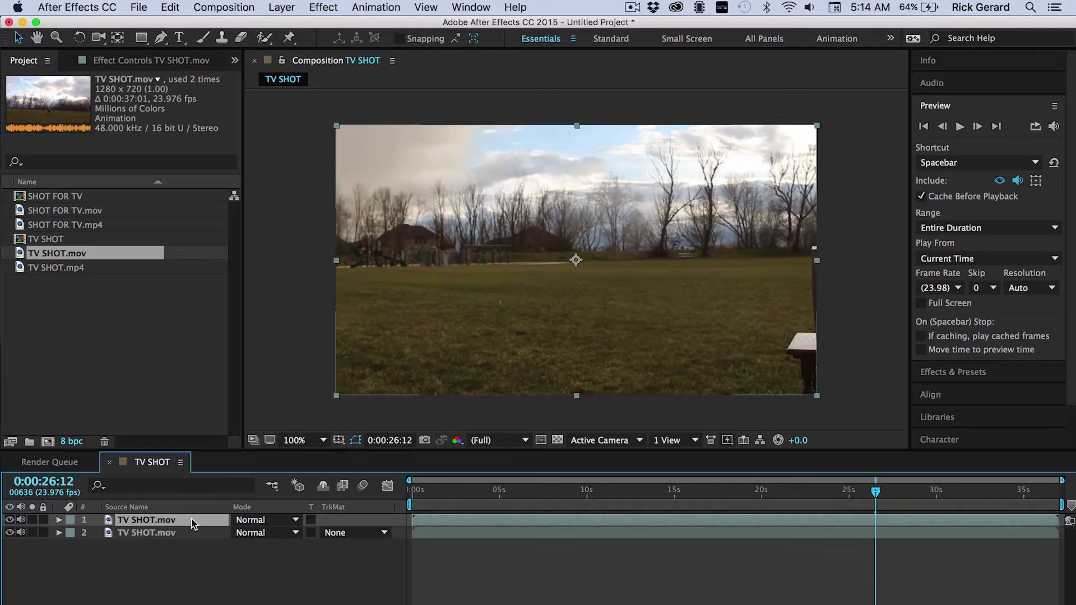
{"action": "right_click", "coordinate": [191, 523]}
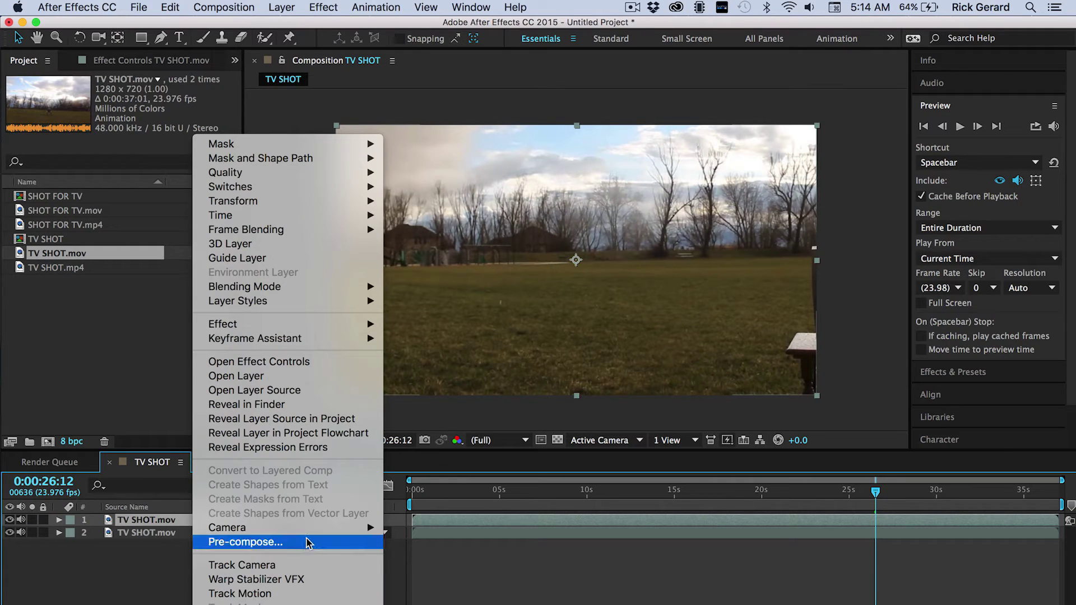
{"action": "left_click", "coordinate": [303, 542]}
{"action": "type", "text": "replacement"}
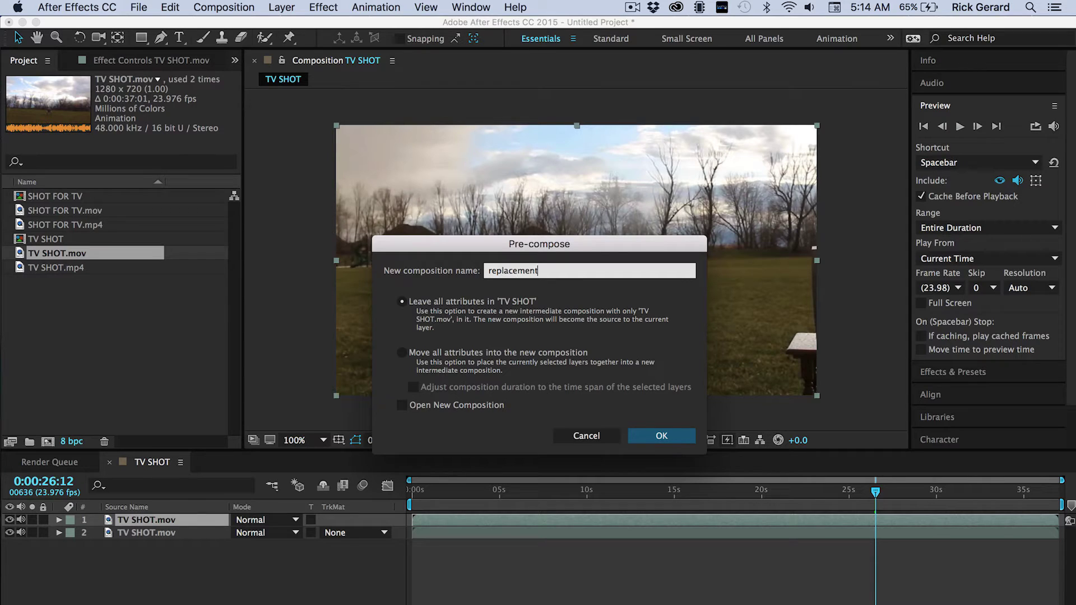
{"action": "left_click", "coordinate": [431, 353]}
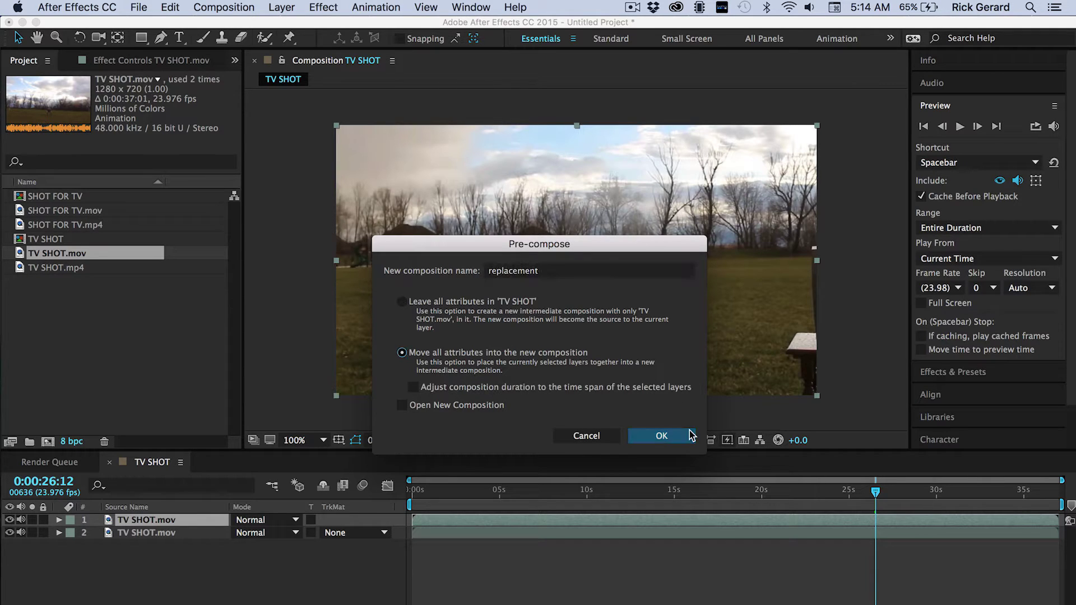
{"action": "left_click", "coordinate": [673, 437]}
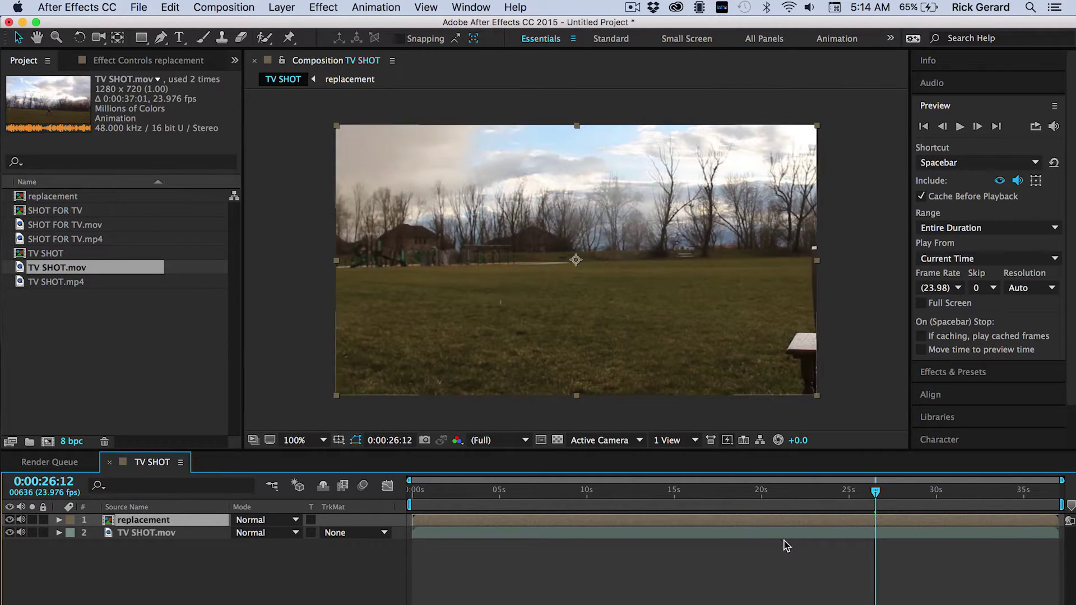
- Inside the replacement precomp, trim the TV SHOT.mov layer to end at 0:00:26:12
{"action": "double_click", "coordinate": [207, 521]}
{"action": "left_click", "coordinate": [864, 520]}
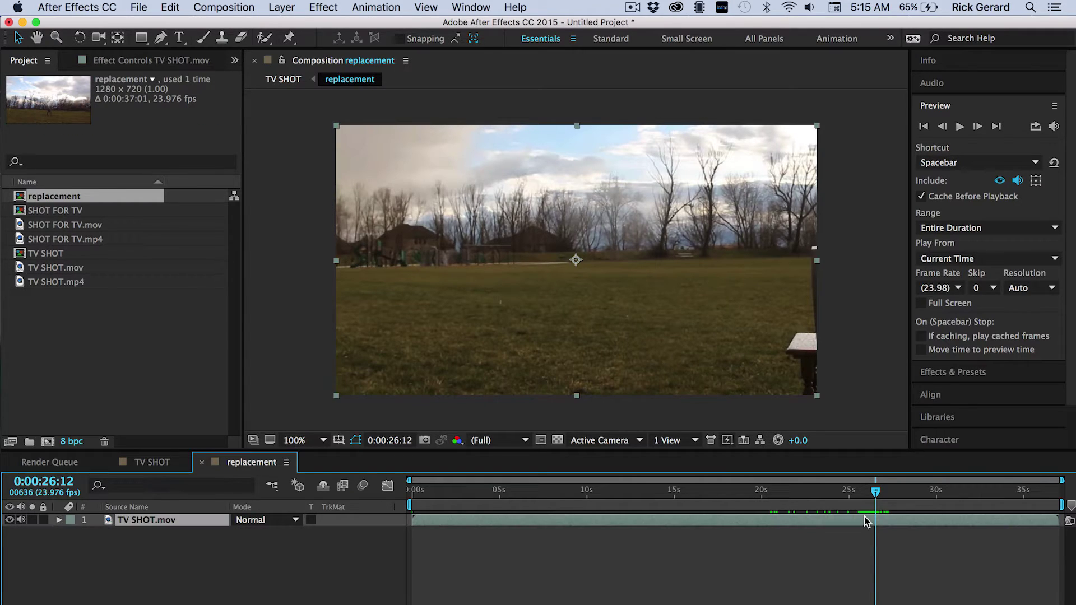
{"action": "key", "text": "alt+bracketright"}
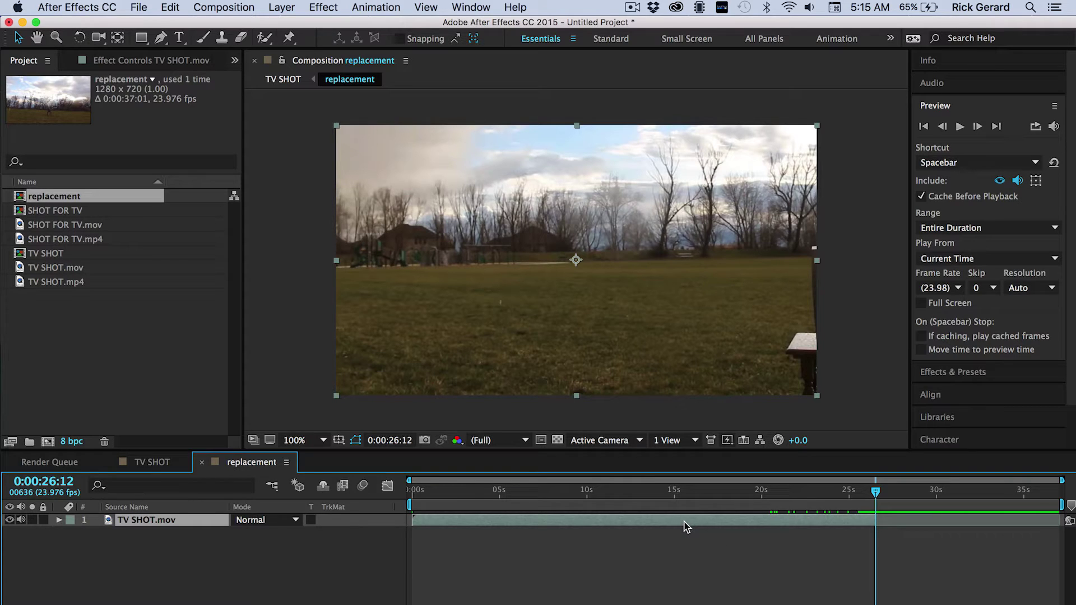
{"action": "left_click", "coordinate": [376, 7]}
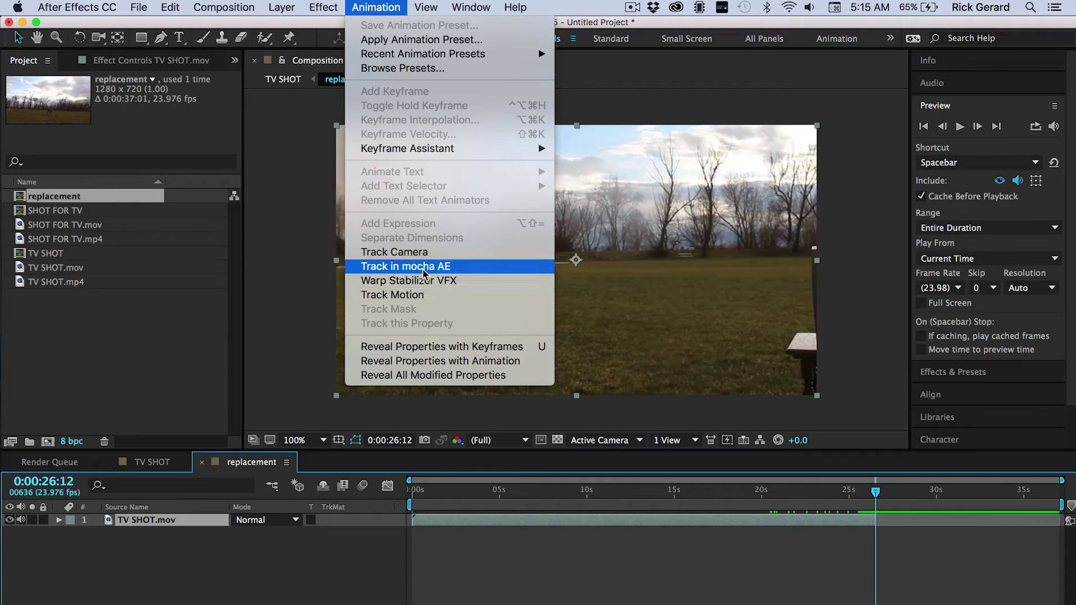
- Send the layer to mocha AE as the TV SHOT project and extend the range to frame 636
{"action": "left_click", "coordinate": [405, 266]}
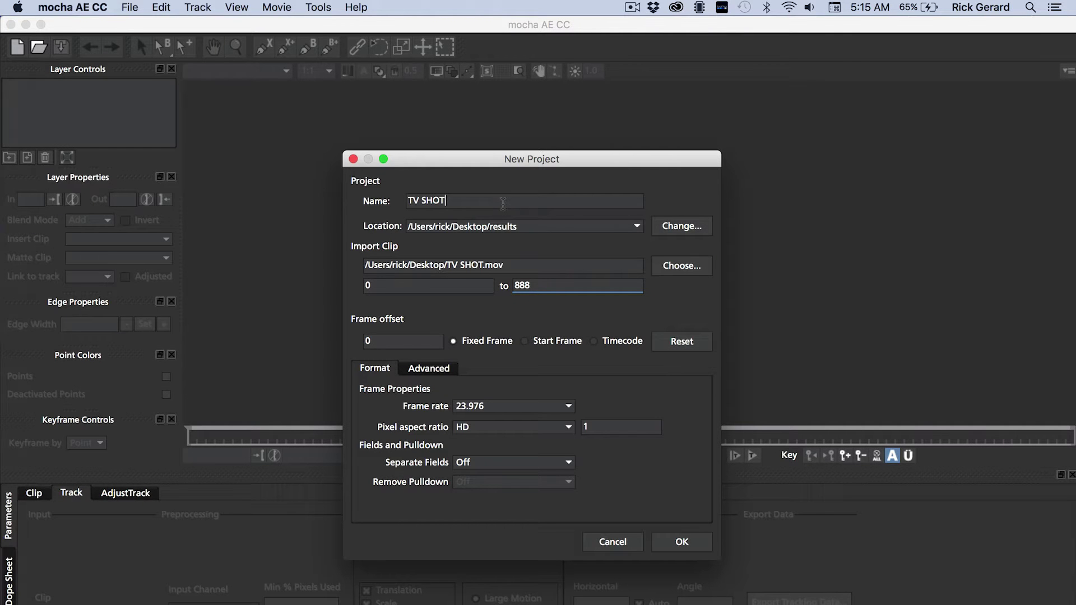
{"action": "left_click", "coordinate": [686, 542]}
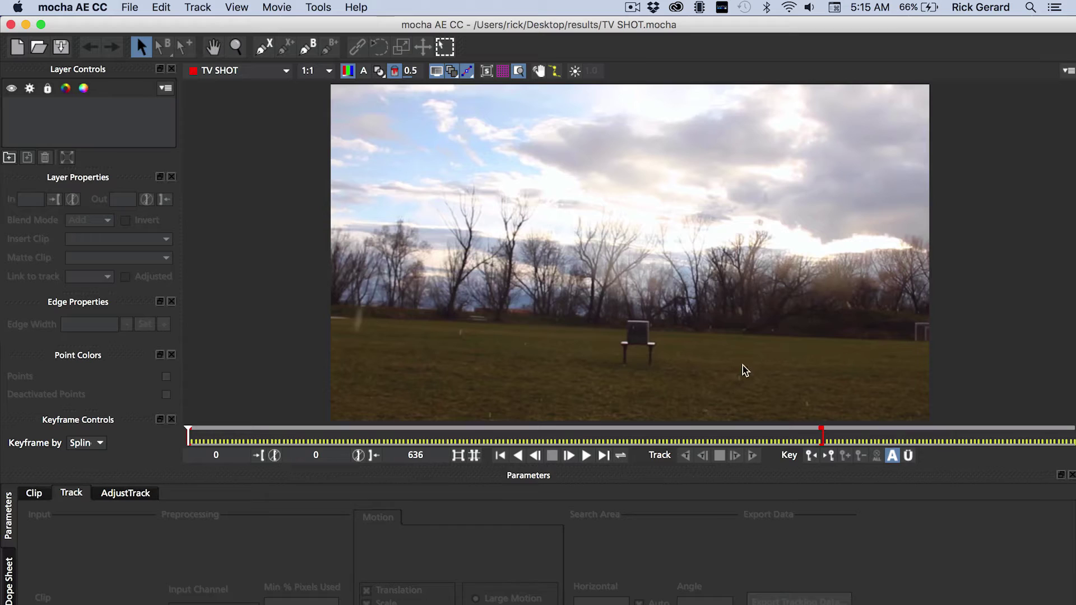
{"action": "left_click", "coordinate": [461, 455]}
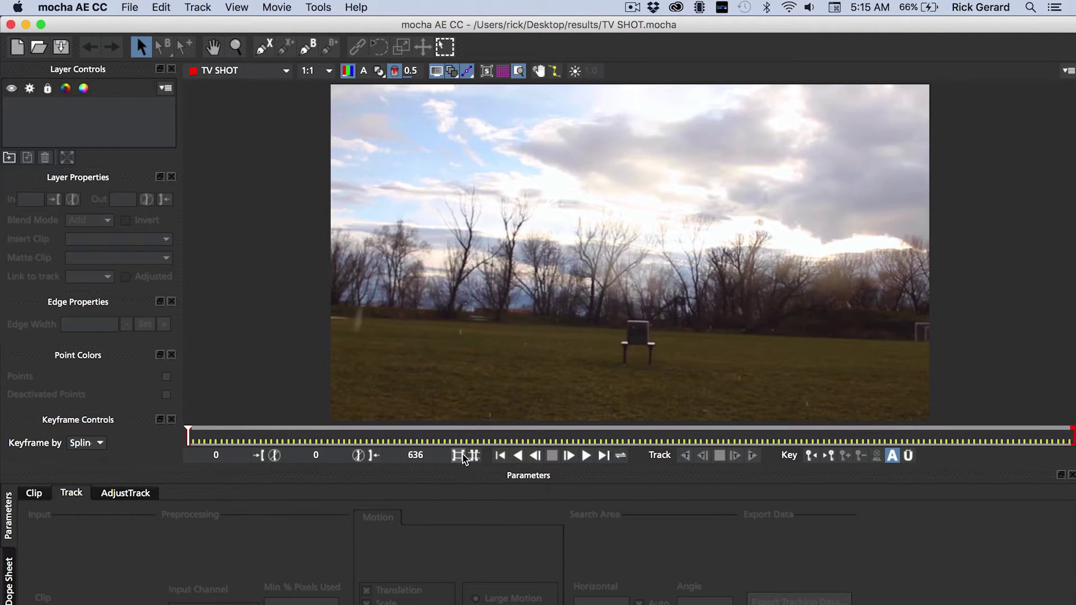
- Zoom and pan the viewer onto the TV and return to frame 397
{"action": "left_click_drag", "start_coordinate": [915, 443], "coordinate": [788, 451]}
{"action": "key", "text": "z"}
{"action": "left_click_drag", "start_coordinate": [655, 409], "coordinate": [668, 53]}
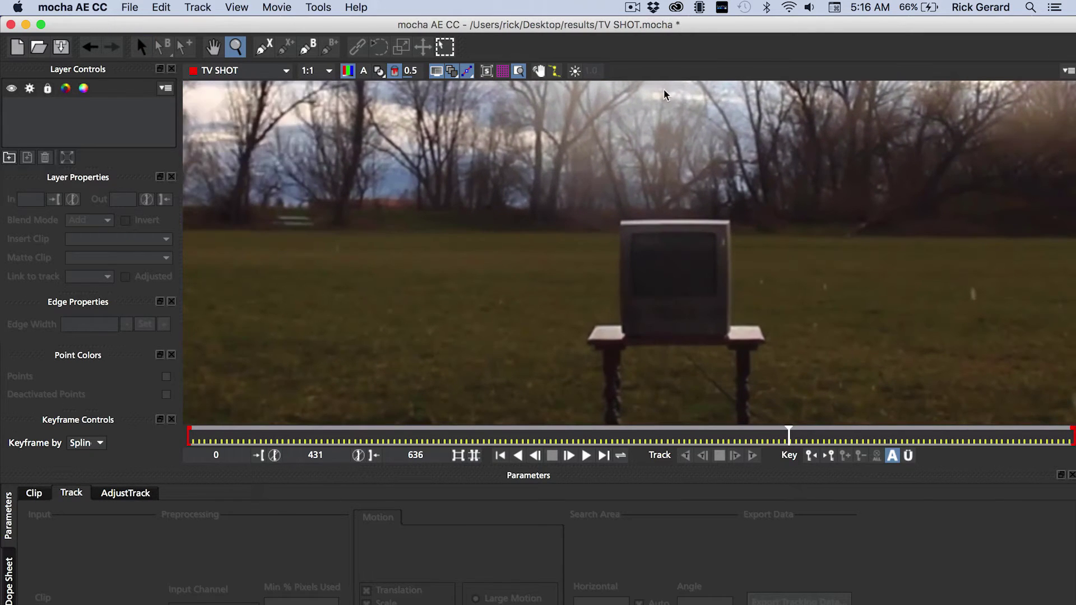
{"action": "key", "text": "x"}
{"action": "left_click_drag", "start_coordinate": [662, 323], "coordinate": [638, 247]}
{"action": "key", "text": "s"}
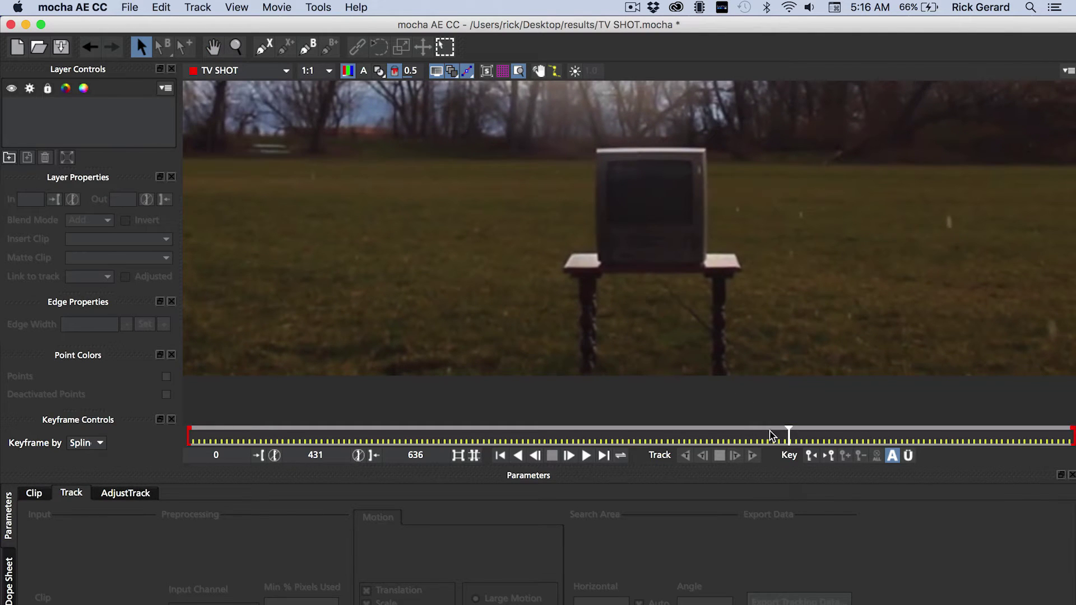
{"action": "left_click_drag", "start_coordinate": [788, 435], "coordinate": [735, 435]}
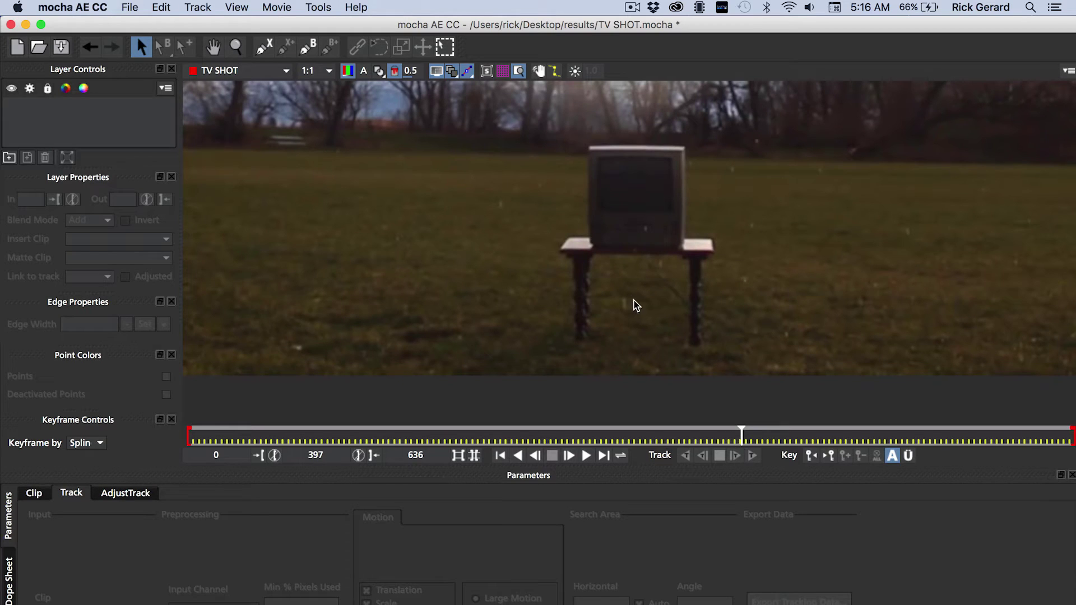
- Place X-spline points across the TV's top, down its right side to the right leg
{"action": "key", "text": "x"}
{"action": "left_click", "coordinate": [555, 145]}
{"action": "left_click", "coordinate": [583, 142]}
{"action": "left_click", "coordinate": [695, 126]}
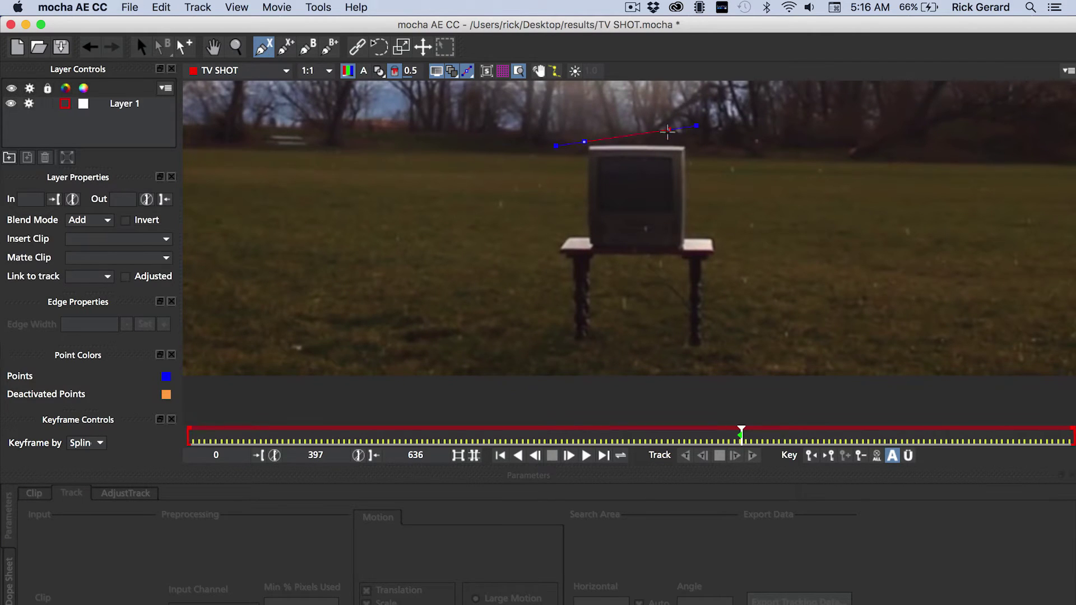
{"action": "left_click", "coordinate": [687, 143]}
{"action": "left_click", "coordinate": [690, 240]}
{"action": "left_click", "coordinate": [711, 266]}
{"action": "left_click", "coordinate": [708, 354]}
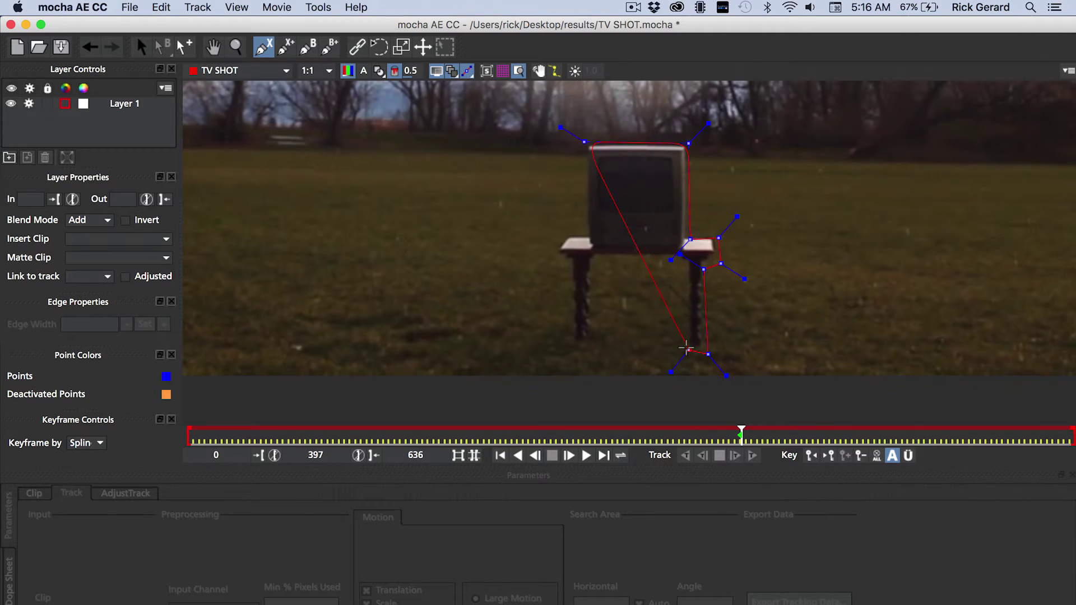
- Outline the inner and left table legs, close the spline, and nudge the right corner point up
{"action": "left_click", "coordinate": [689, 351]}
{"action": "left_click", "coordinate": [683, 266]}
{"action": "left_click", "coordinate": [599, 261]}
{"action": "left_click", "coordinate": [597, 346]}
{"action": "left_click", "coordinate": [567, 347]}
{"action": "left_click", "coordinate": [572, 261]}
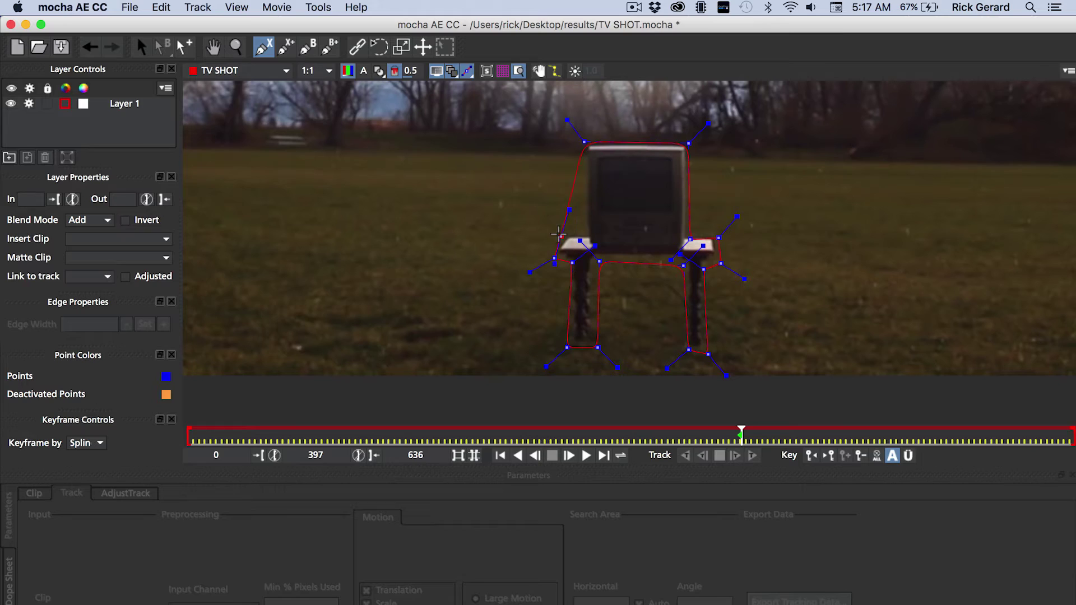
{"action": "right_click", "coordinate": [580, 225]}
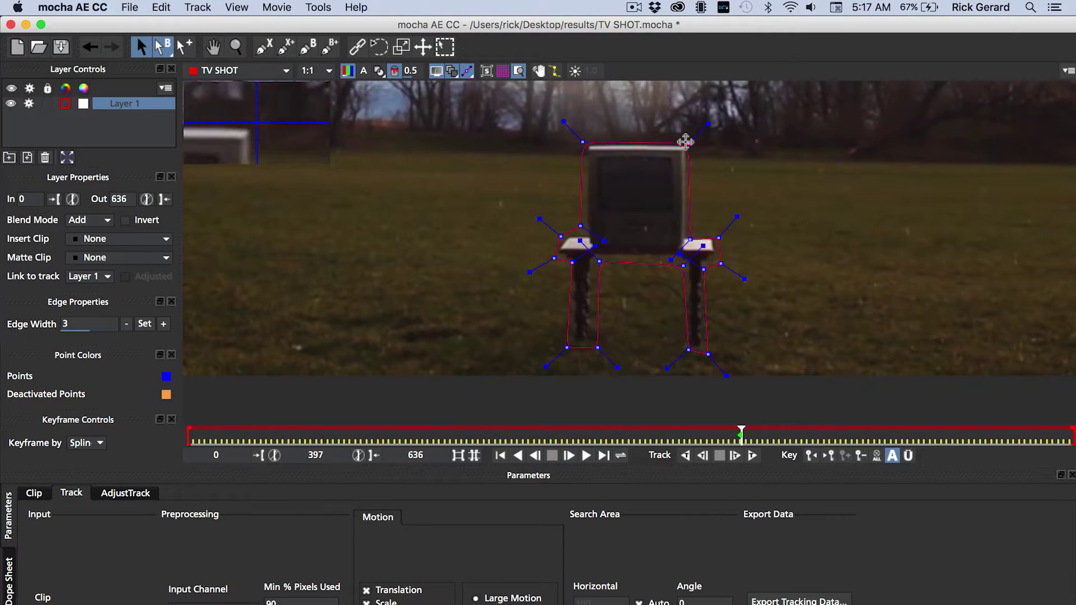
{"action": "left_click_drag", "start_coordinate": [691, 239], "coordinate": [689, 235]}
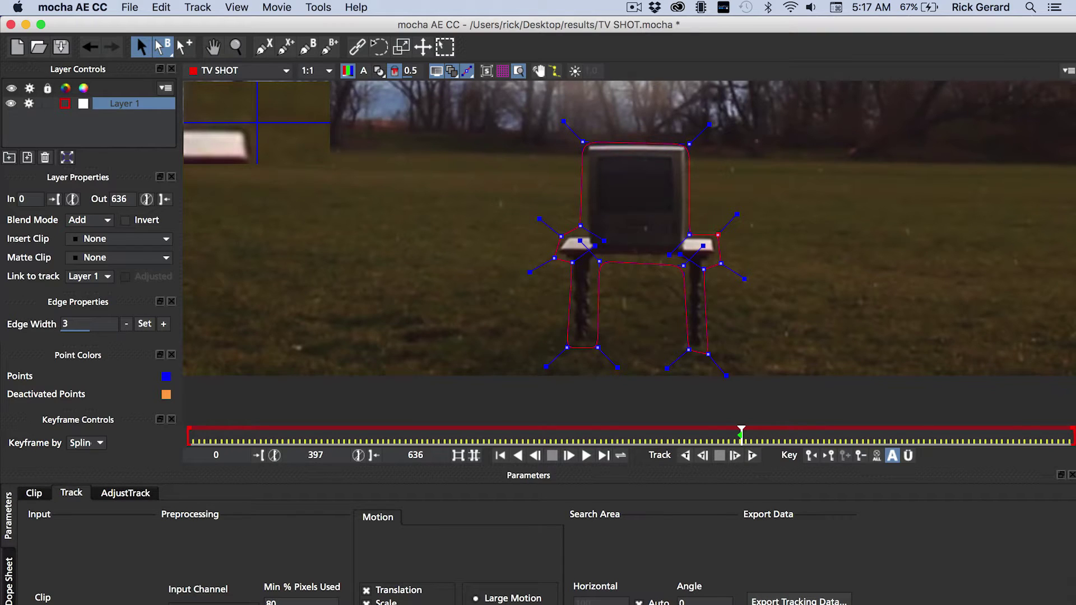
- Track Layer 1 backward from frame 397 to 0, then return to keyframe 397
{"action": "scroll", "coordinate": [537, 313], "scroll_direction": "down", "scroll_amount": 3}
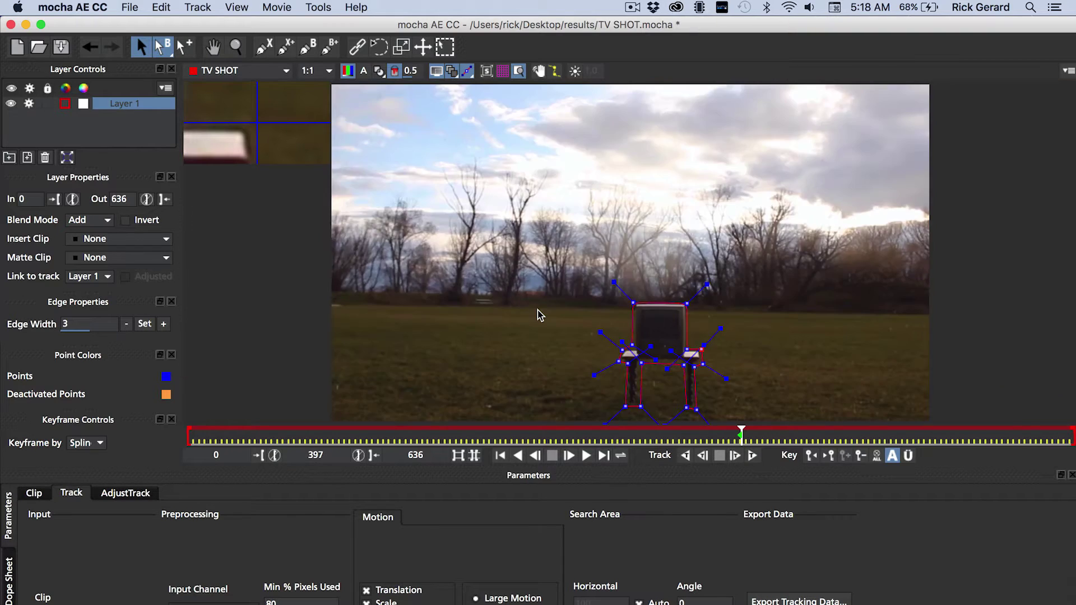
{"action": "left_click", "coordinate": [687, 457]}
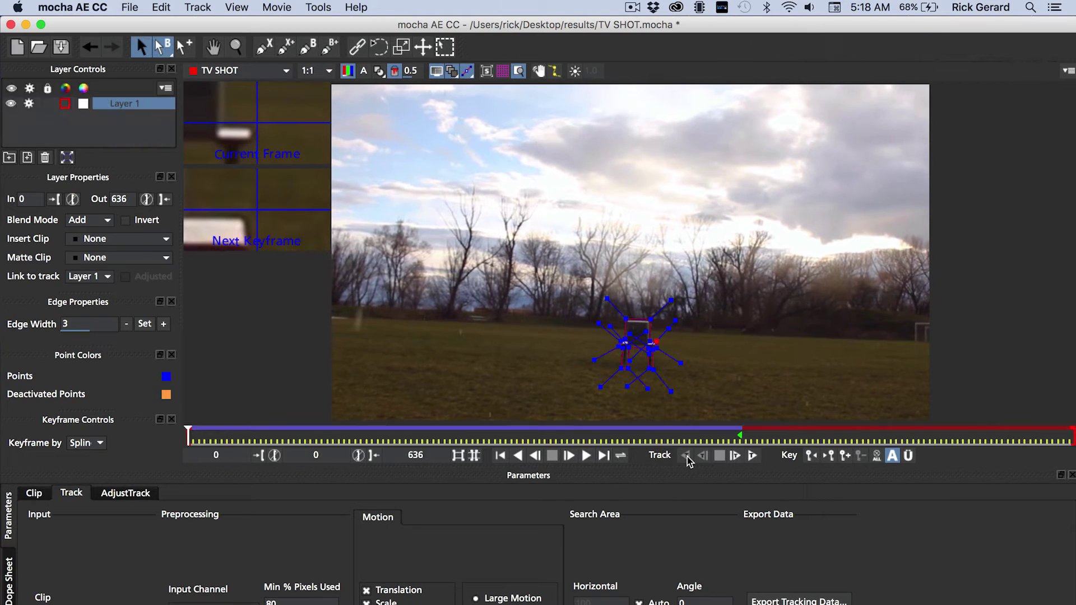
{"action": "left_click", "coordinate": [827, 454]}
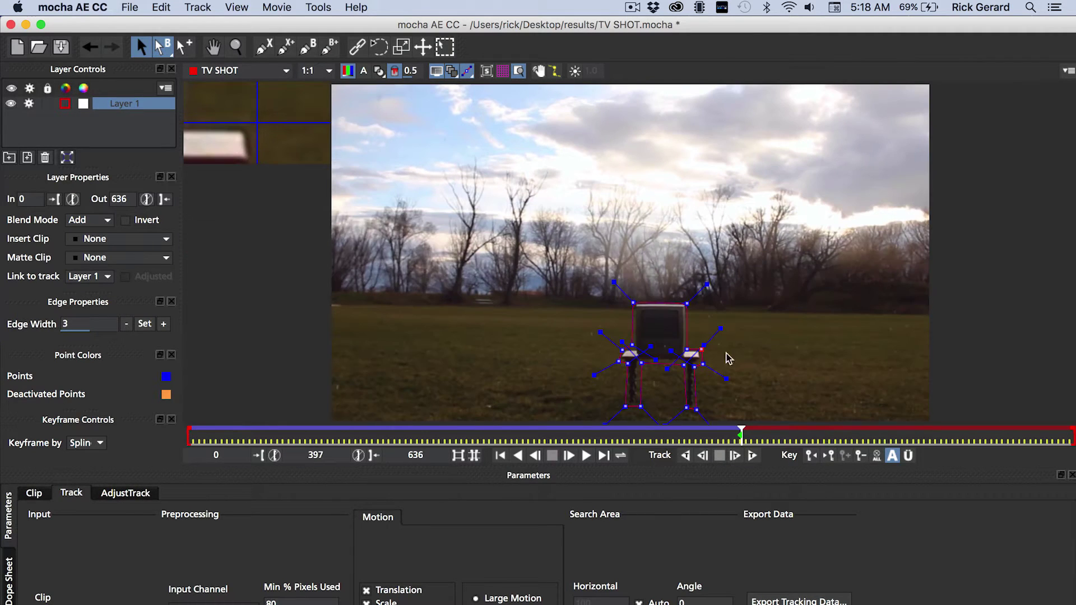
- Track Layer 1 forward from frame 397 to 636, then return to keyframe 397
{"action": "key", "text": "z"}
{"action": "left_click", "coordinate": [645, 365]}
{"action": "left_click", "coordinate": [709, 303]}
{"action": "key", "text": "x"}
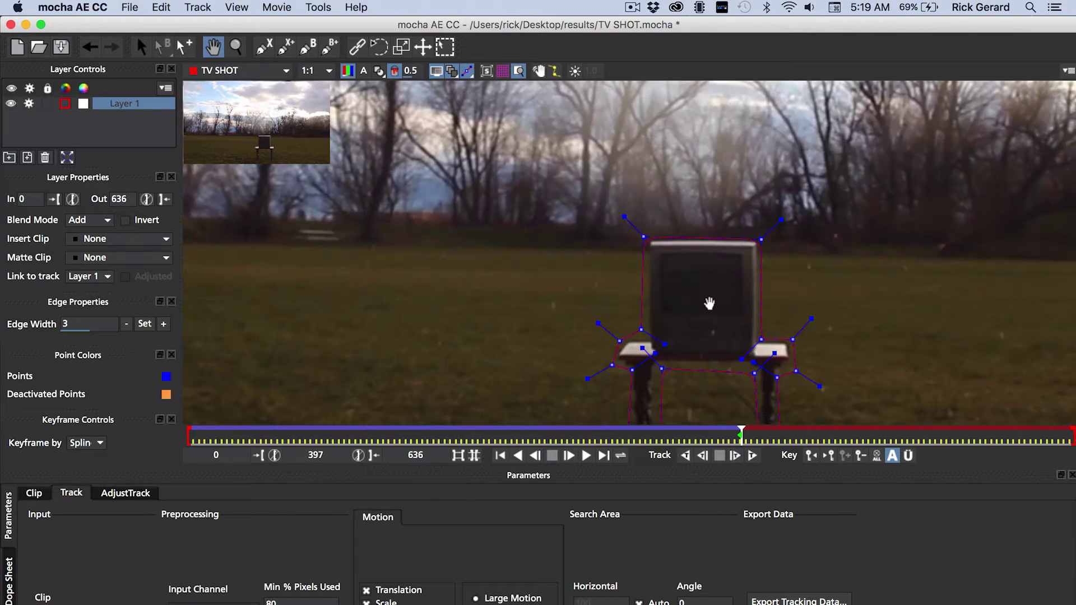
{"action": "left_click_drag", "start_coordinate": [710, 304], "coordinate": [422, 168]}
{"action": "key", "text": "s"}
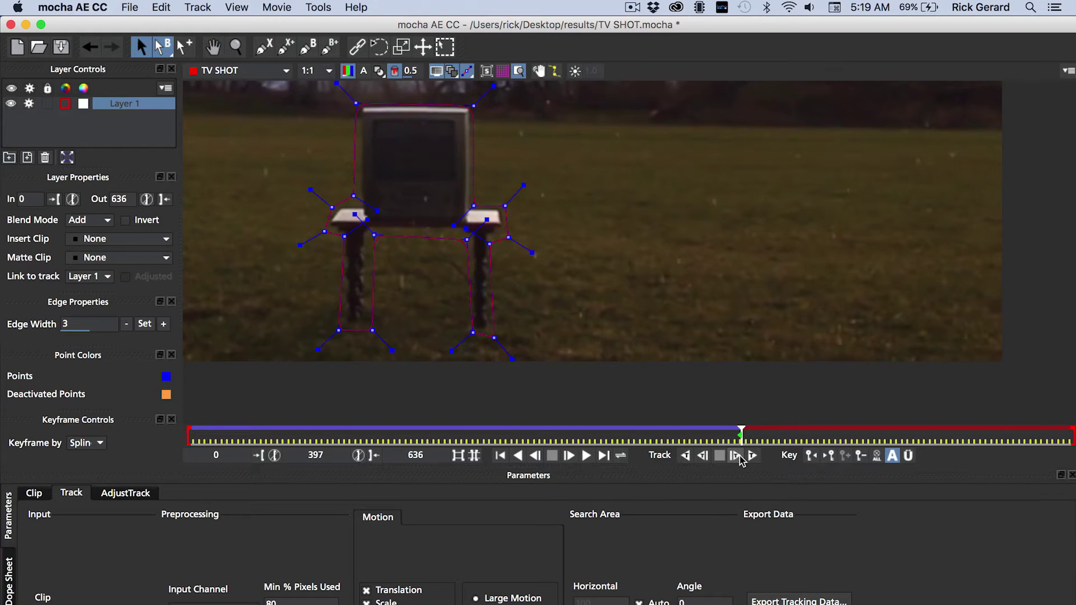
{"action": "left_click", "coordinate": [753, 456]}
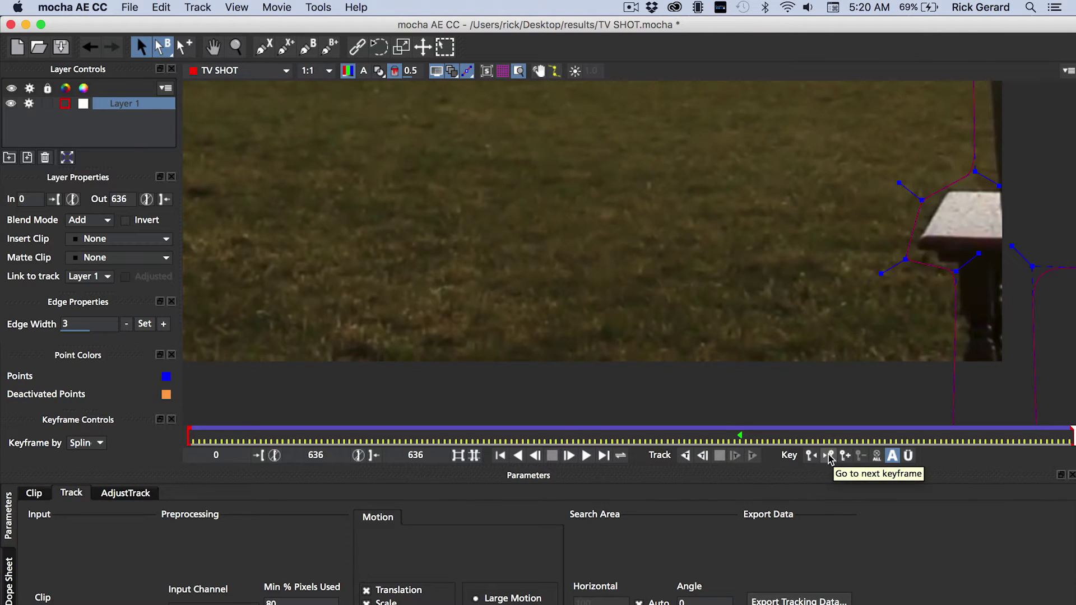
{"action": "left_click", "coordinate": [811, 455]}
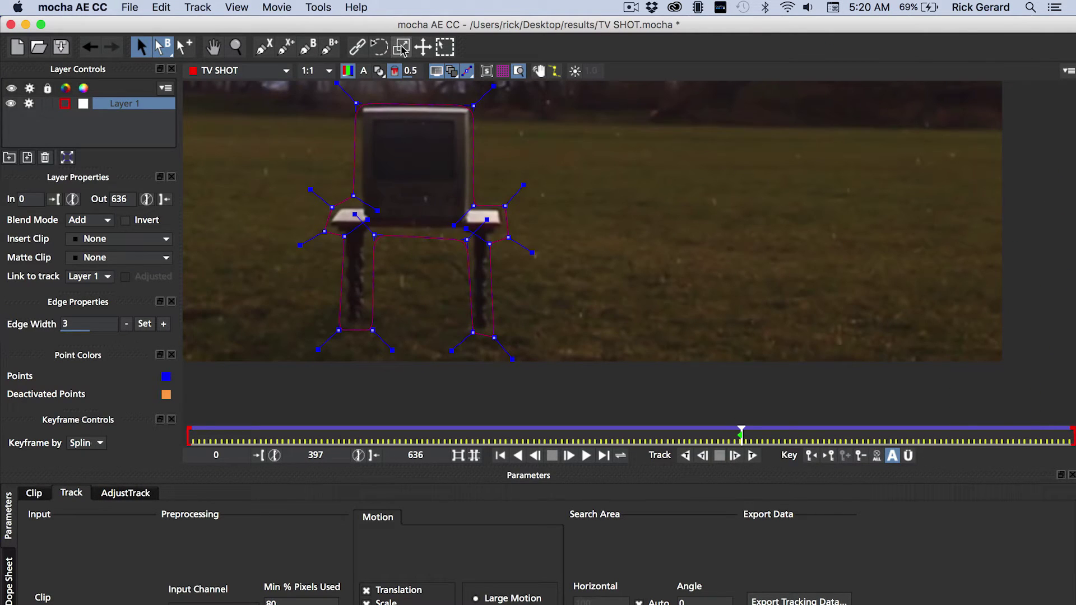
- Show the planar surface and roughly drag its four corners onto the TV screen
{"action": "left_click", "coordinate": [487, 71]}
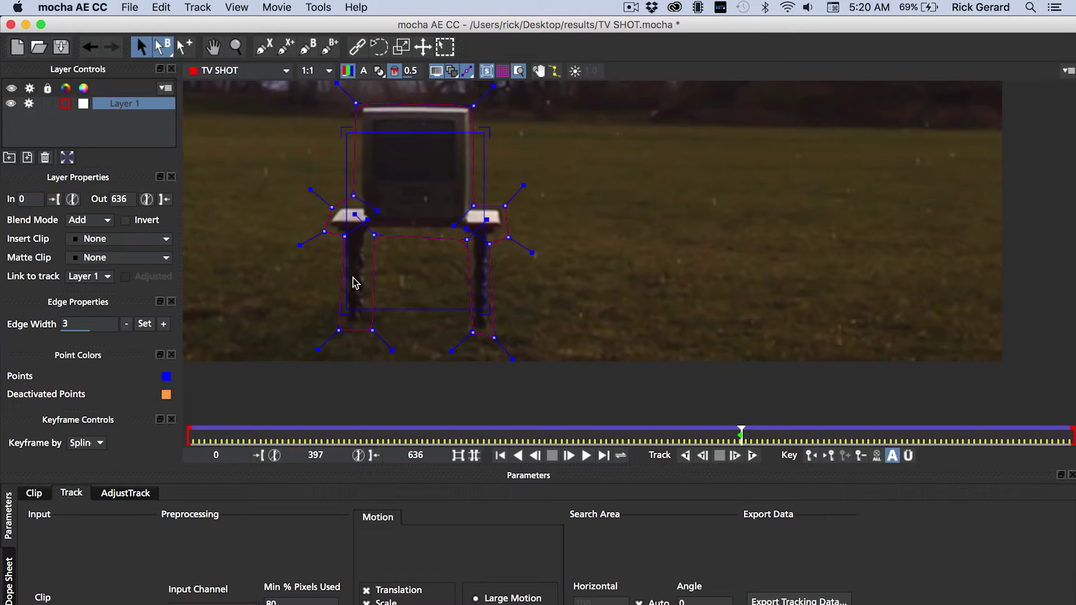
{"action": "left_click_drag", "start_coordinate": [348, 308], "coordinate": [375, 184]}
{"action": "left_click_drag", "start_coordinate": [485, 308], "coordinate": [460, 180]}
{"action": "left_click_drag", "start_coordinate": [485, 133], "coordinate": [457, 116]}
{"action": "left_click_drag", "start_coordinate": [343, 131], "coordinate": [370, 120]}
{"action": "left_click_drag", "start_coordinate": [370, 179], "coordinate": [370, 178]}
- Zoom in on the TV and refine each surface corner onto the screen's edges
{"action": "key", "text": "z"}
{"action": "left_click", "coordinate": [415, 176]}
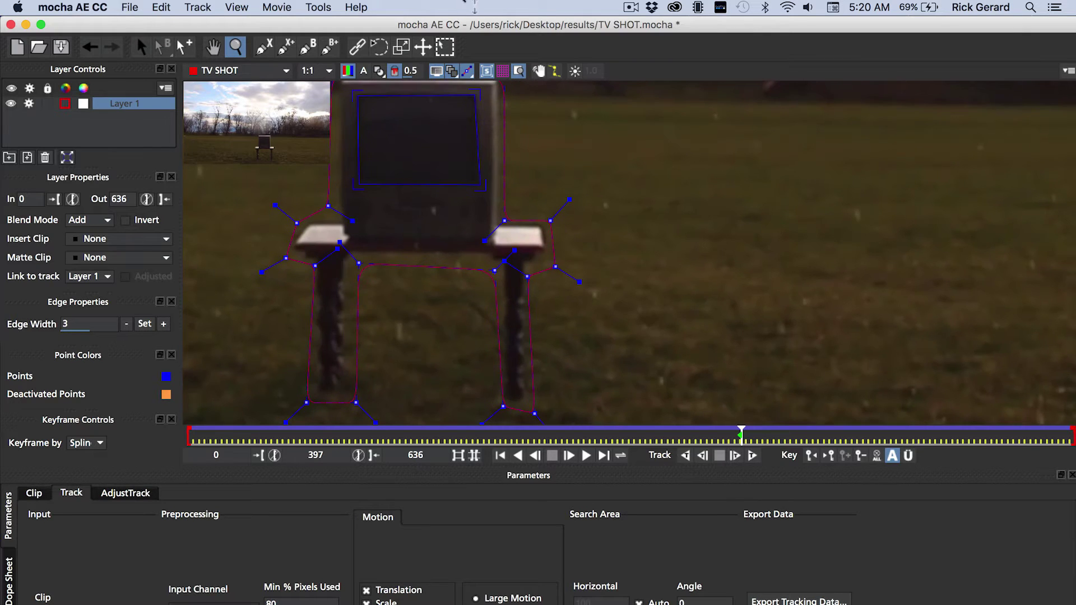
{"action": "left_click", "coordinate": [451, 223]}
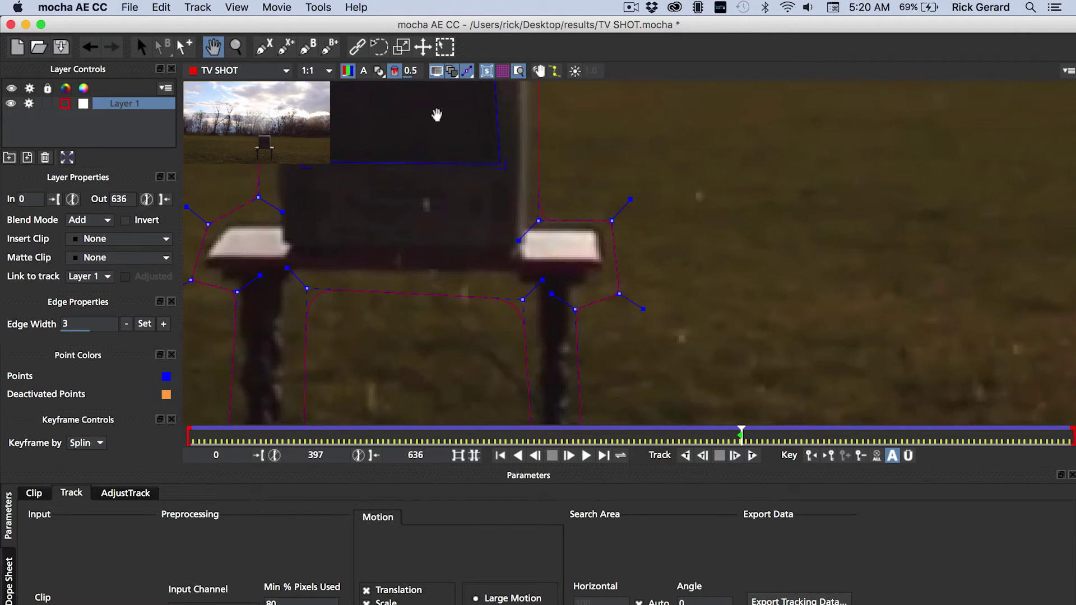
{"action": "left_click_drag", "start_coordinate": [437, 112], "coordinate": [557, 247]}
{"action": "key", "text": "s"}
{"action": "mouse_move", "coordinate": [428, 265]}
{"action": "left_mouse_down"}
{"action": "mouse_move", "coordinate": [415, 274]}
{"action": "mouse_move", "coordinate": [426, 266]}
{"action": "left_mouse_up"}
{"action": "mouse_move", "coordinate": [622, 268]}
{"action": "left_mouse_down"}
{"action": "mouse_move", "coordinate": [609, 254]}
{"action": "mouse_move", "coordinate": [621, 265]}
{"action": "left_mouse_up"}
{"action": "left_click_drag", "start_coordinate": [615, 120], "coordinate": [617, 125]}
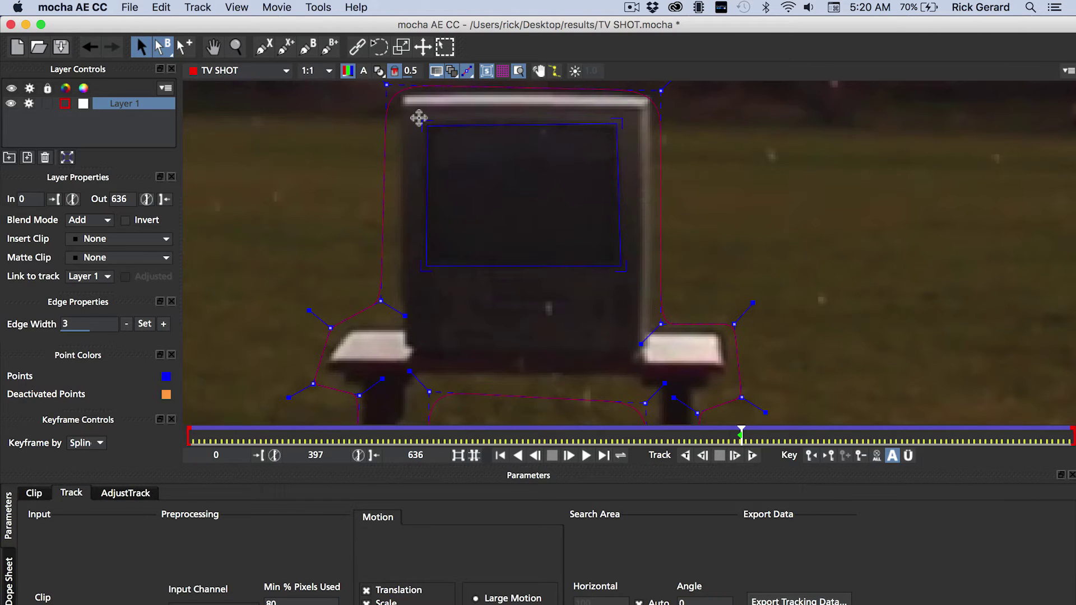
{"action": "mouse_move", "coordinate": [418, 118]}
{"action": "left_mouse_down"}
{"action": "mouse_move", "coordinate": [408, 106]}
{"action": "mouse_move", "coordinate": [419, 117]}
{"action": "left_mouse_up"}
- Set Layer 1's Insert Clip to Grid8x8 and check it at an earlier frame
{"action": "left_click", "coordinate": [140, 239]}
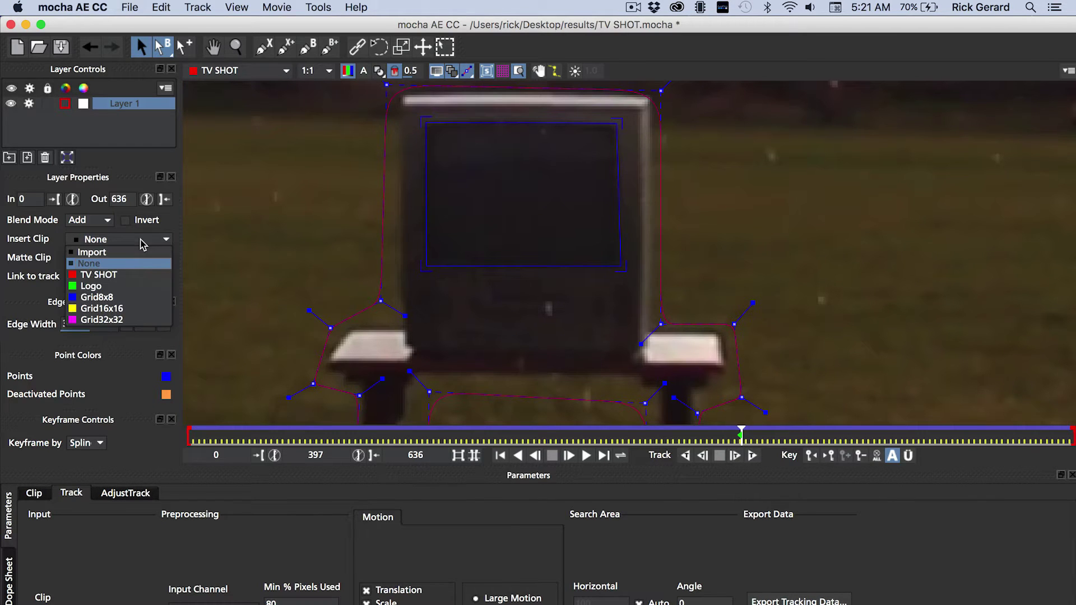
{"action": "left_click", "coordinate": [145, 305]}
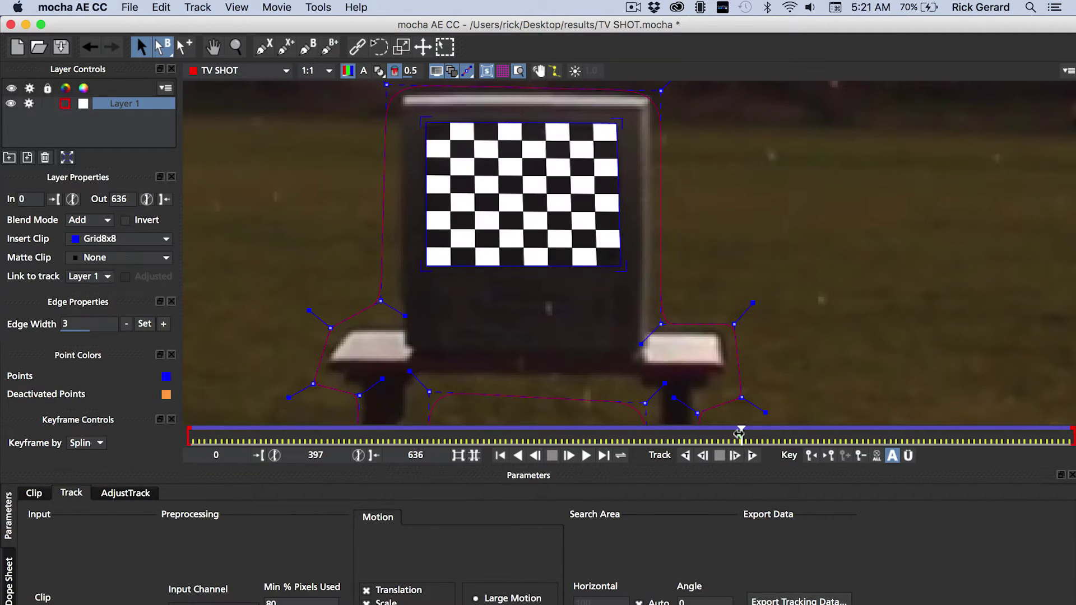
{"action": "left_click_drag", "start_coordinate": [739, 433], "coordinate": [437, 458]}
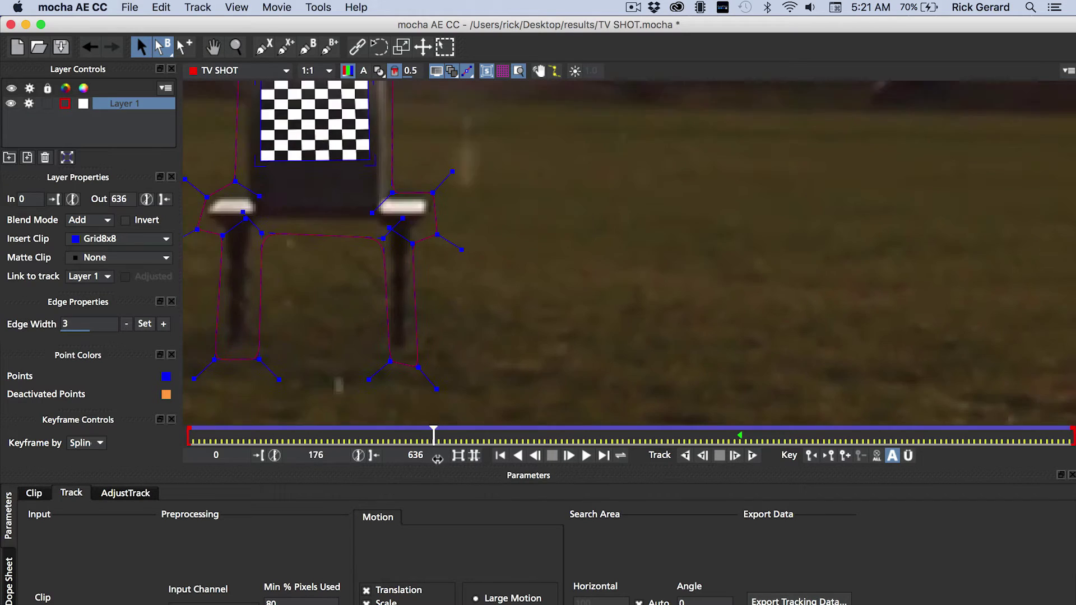
- Zoom the viewer to fit and play the clip to review the checkerboard track
{"action": "left_click", "coordinate": [236, 6]}
{"action": "left_click", "coordinate": [252, 62]}
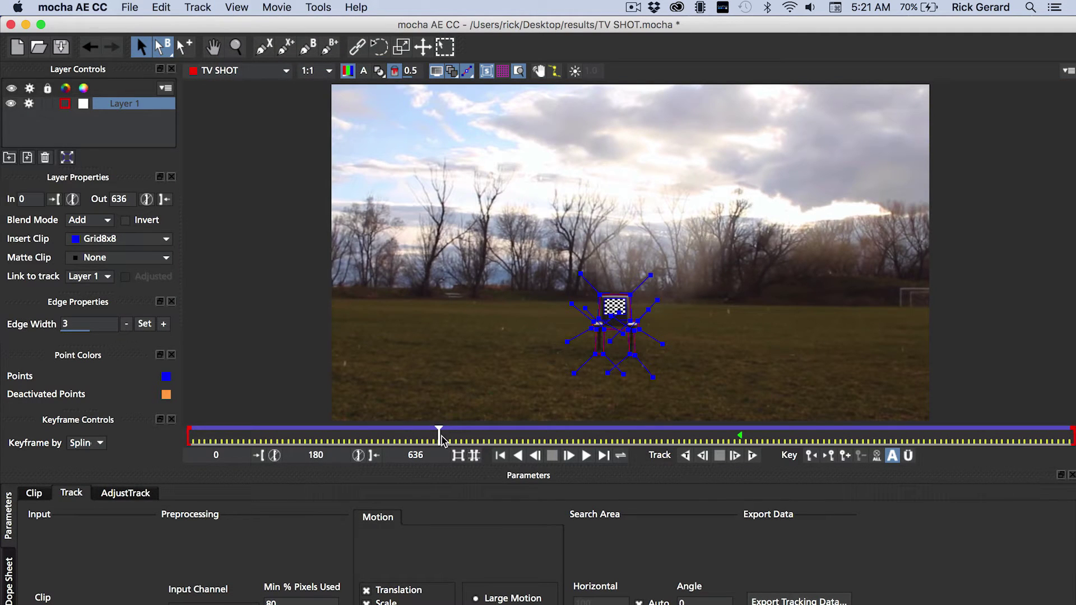
{"action": "left_click_drag", "start_coordinate": [436, 432], "coordinate": [1031, 430]}
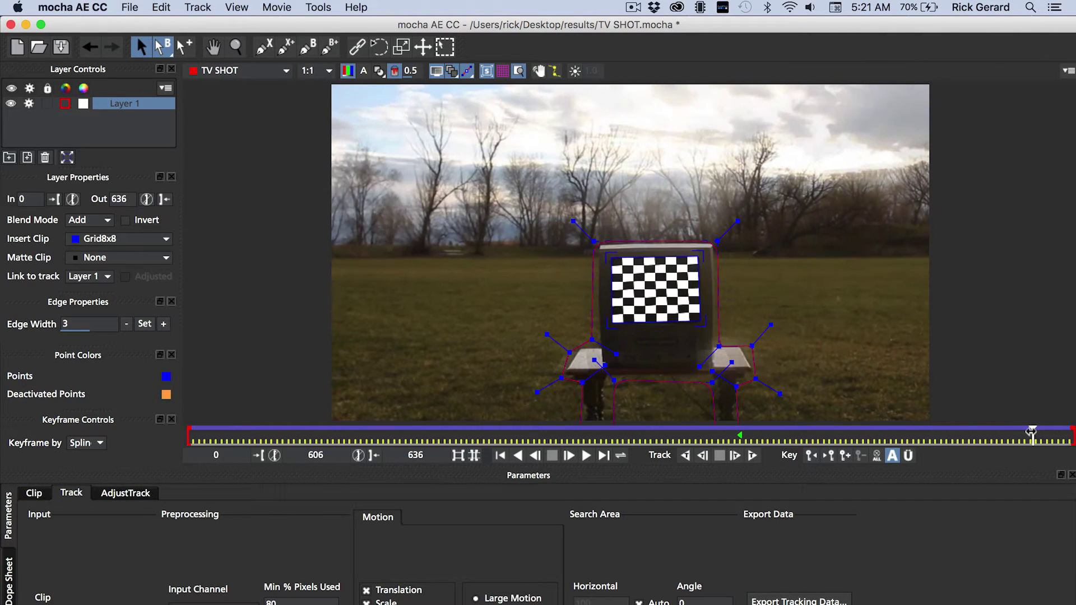
{"action": "key", "text": "space"}
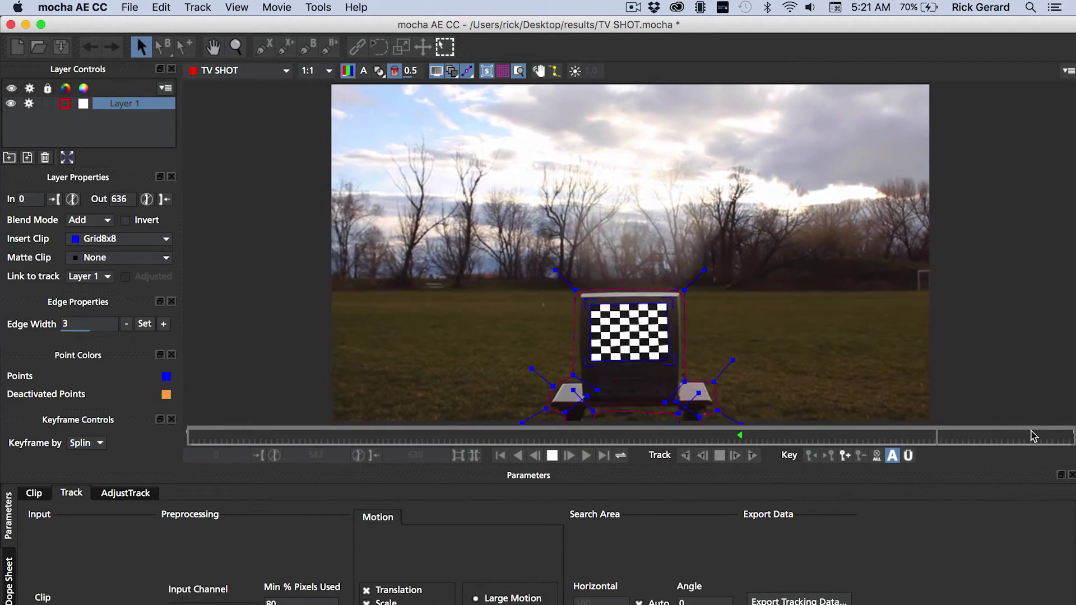
- Stop playback and stretch the grid's left, right and bottom edges to the TV screen edges
{"action": "key", "text": "space"}
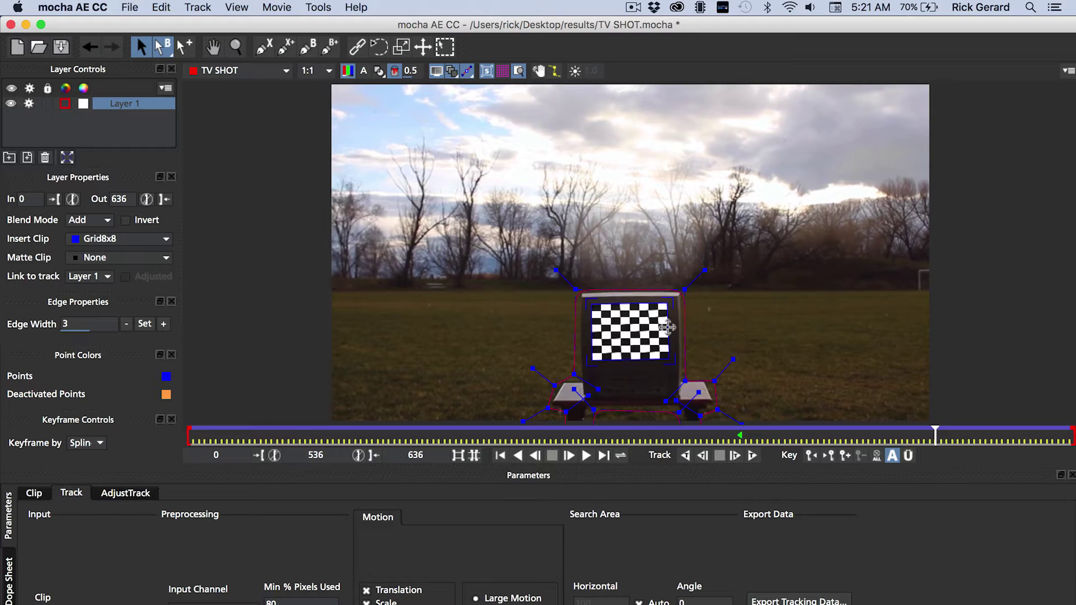
{"action": "left_click_drag", "start_coordinate": [667, 327], "coordinate": [681, 326]}
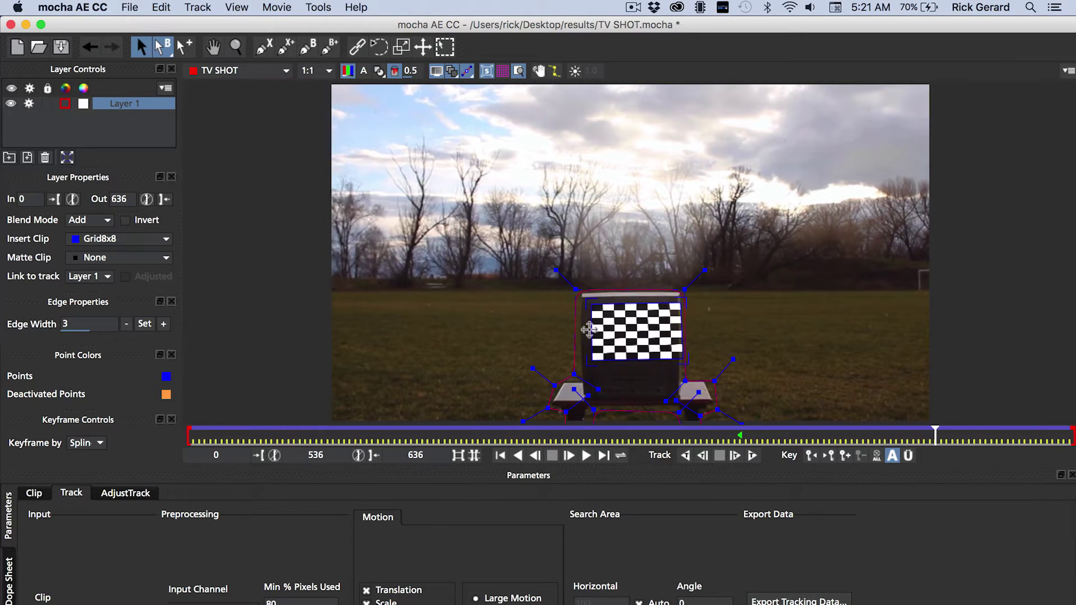
{"action": "left_click_drag", "start_coordinate": [585, 331], "coordinate": [572, 329]}
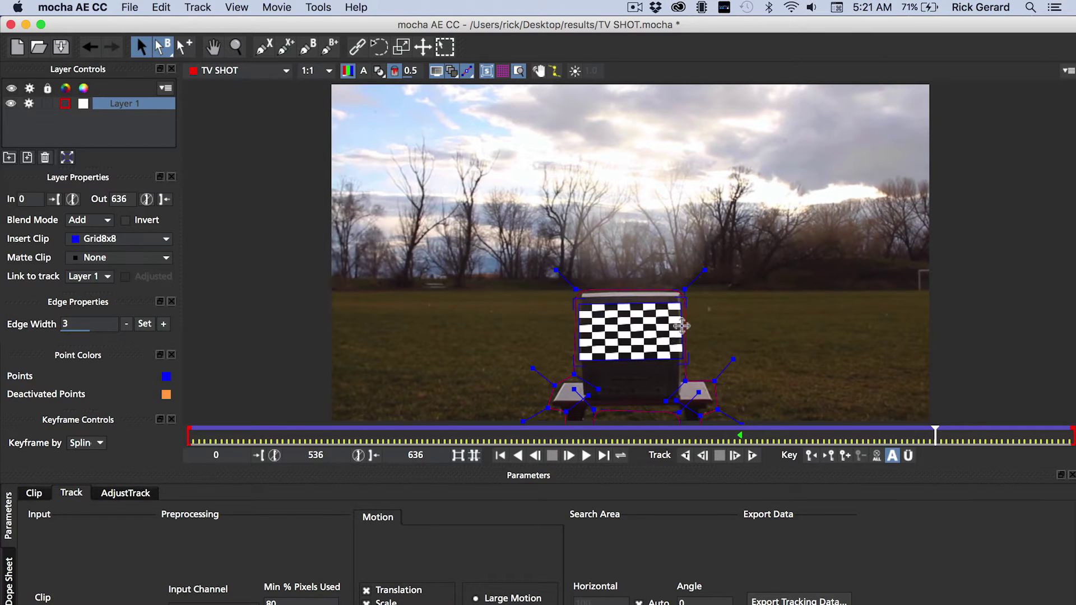
{"action": "left_click_drag", "start_coordinate": [681, 326], "coordinate": [639, 290]}
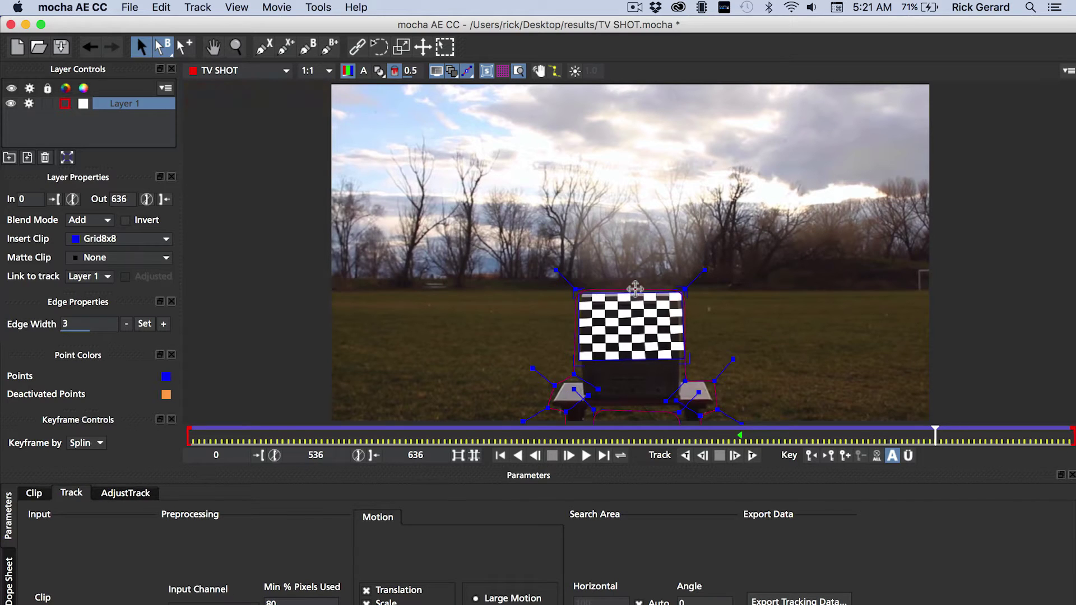
{"action": "left_click_drag", "start_coordinate": [637, 357], "coordinate": [637, 366]}
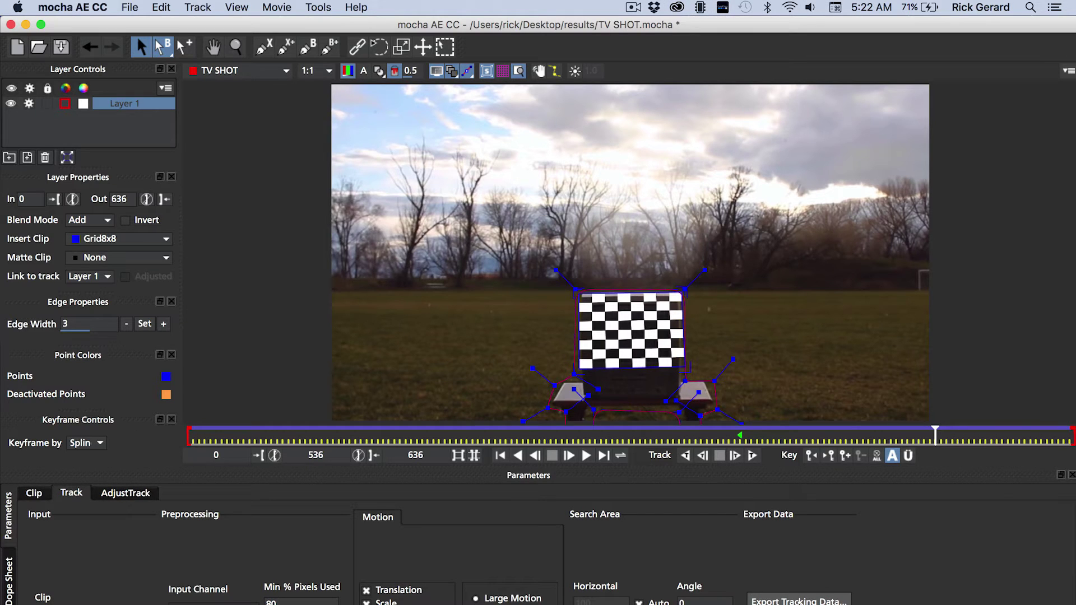
- Copy the TV screen track to the clipboard as After Effects Corner Pin (RG Warp and mochaImport) data
{"action": "left_click", "coordinate": [799, 601]}
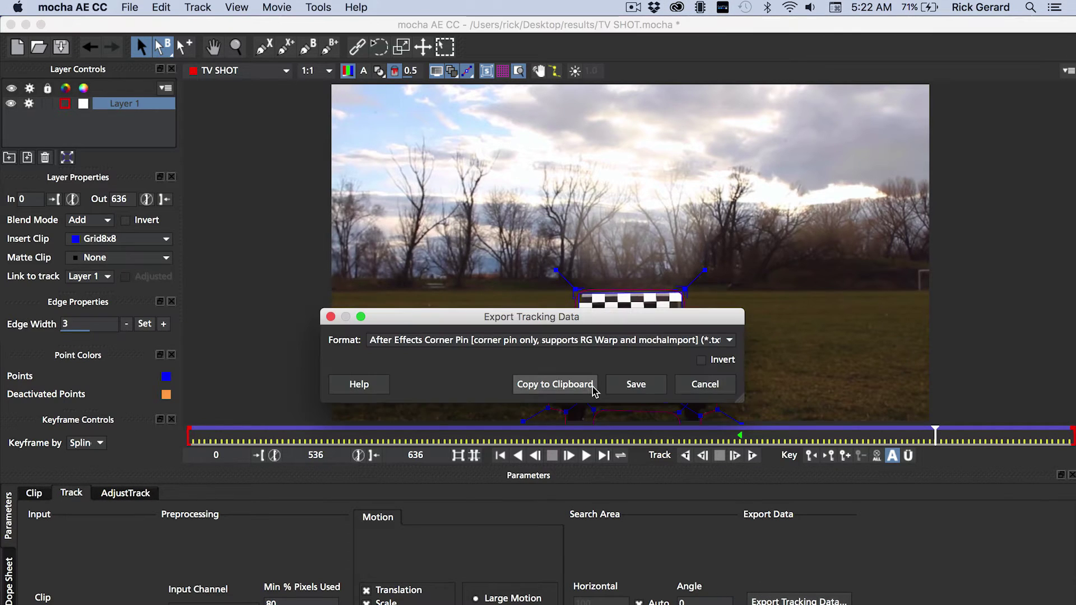
{"action": "left_click", "coordinate": [621, 347]}
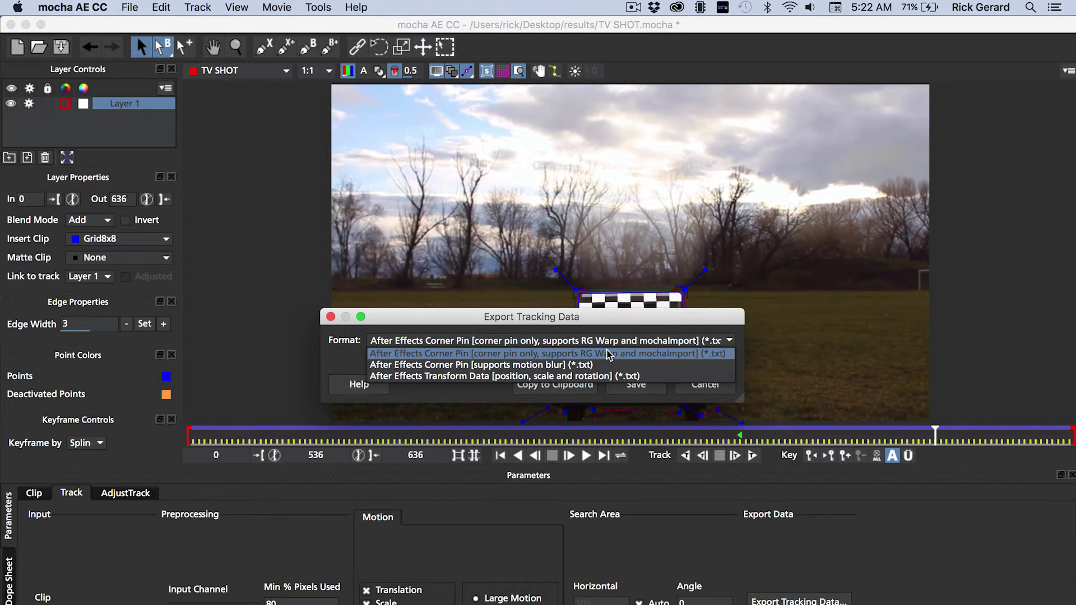
{"action": "left_click", "coordinate": [609, 354]}
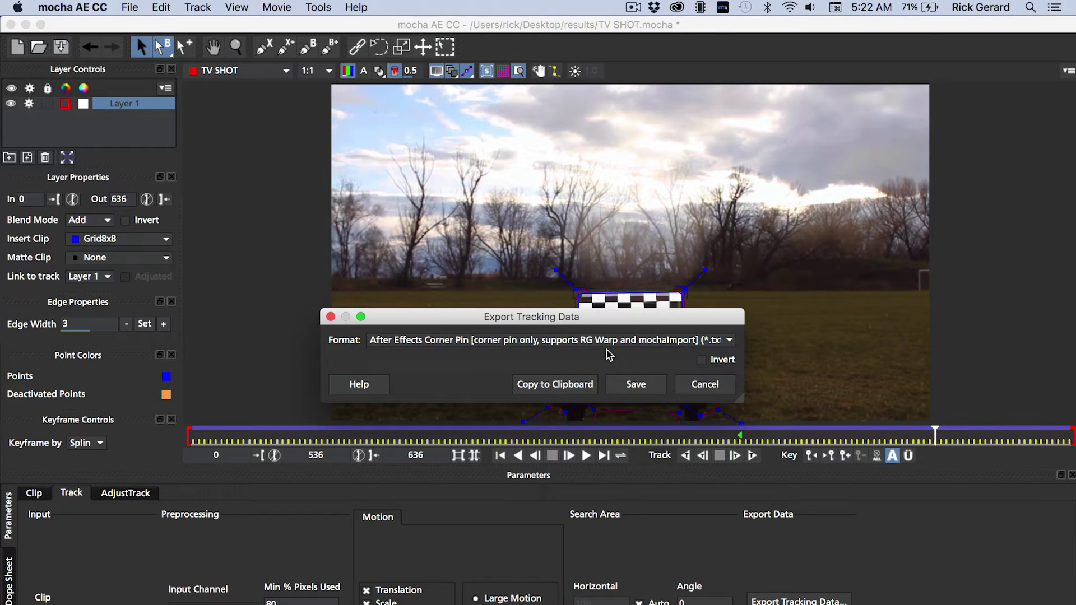
{"action": "left_click", "coordinate": [573, 381]}
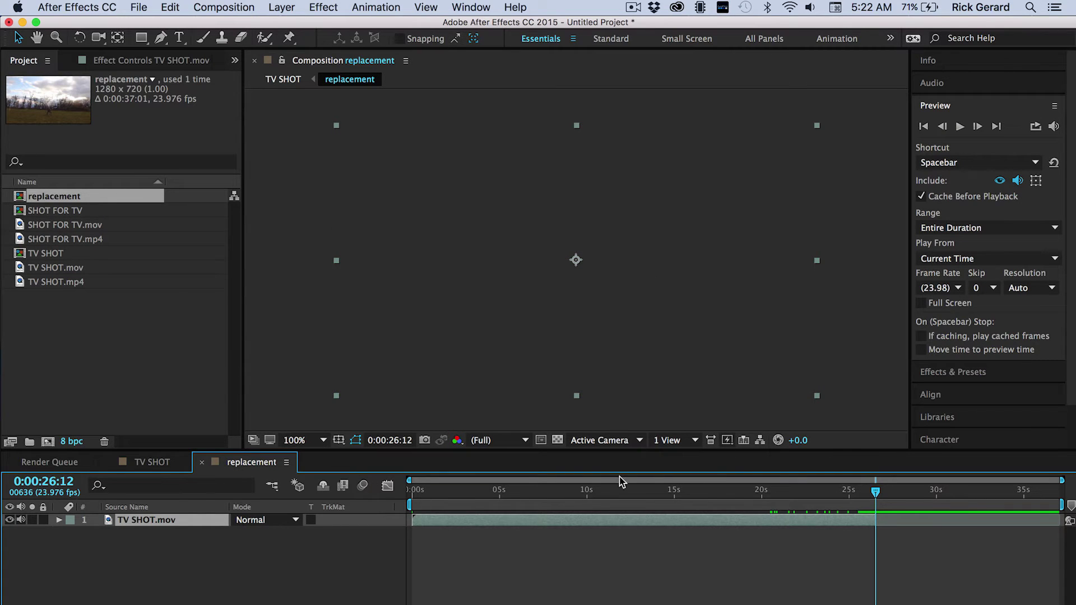
- On a frame showing the TV, apply the Stabilized Corner Pin animation preset to TV SHOT.mov
{"action": "left_click_drag", "start_coordinate": [718, 499], "coordinate": [671, 506]}
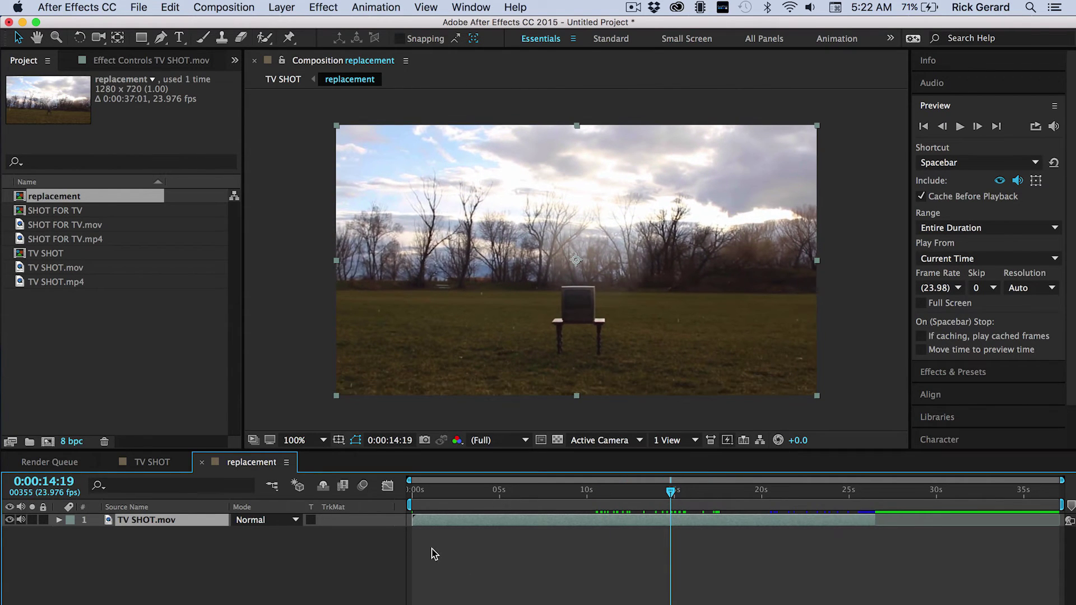
{"action": "left_click", "coordinate": [393, 7]}
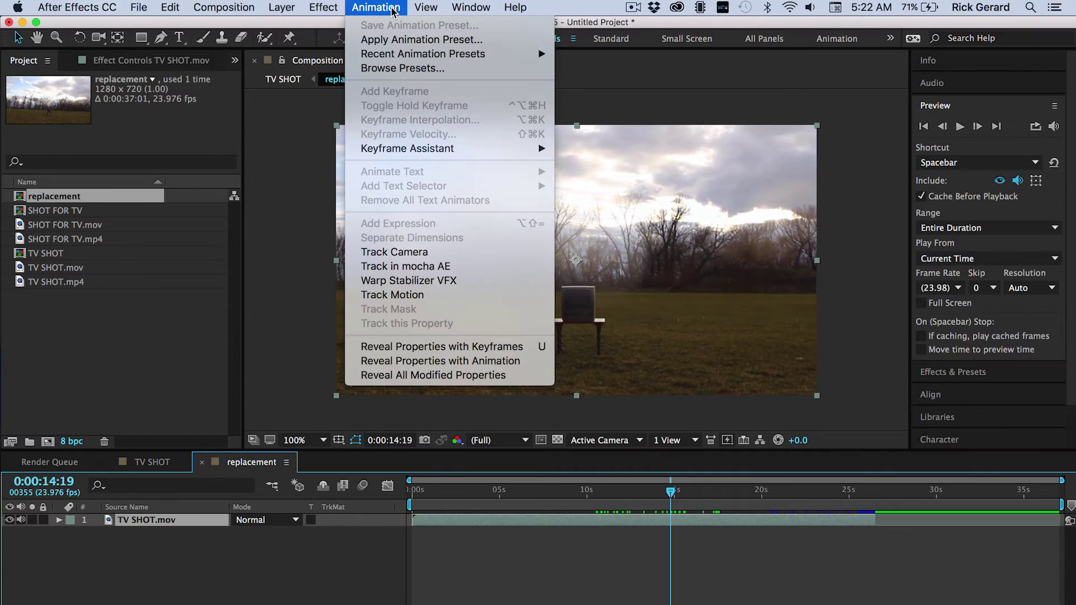
{"action": "mouse_move", "coordinate": [428, 56]}
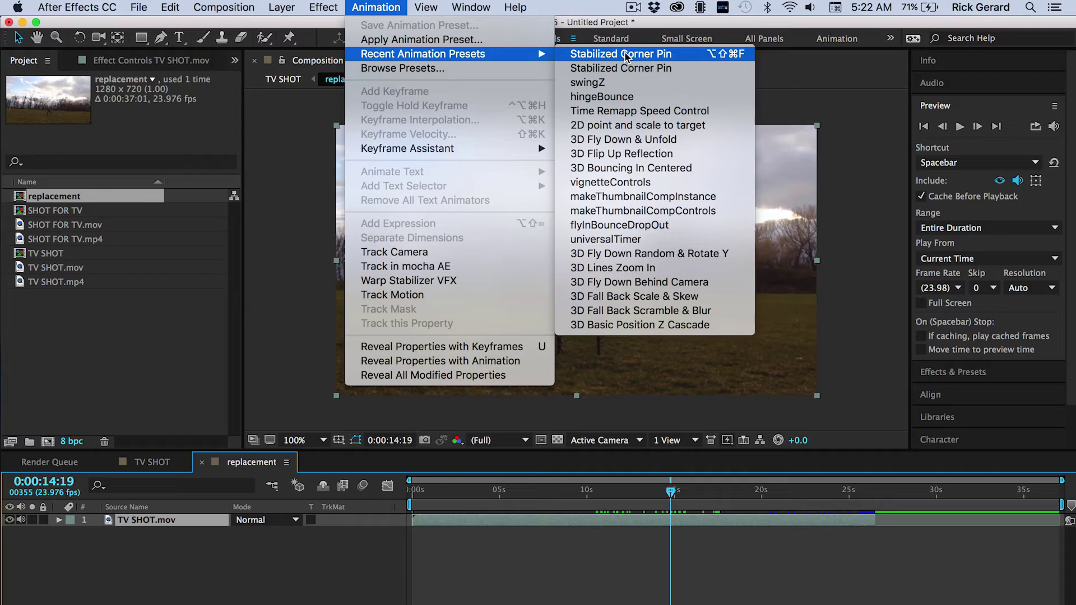
{"action": "left_click", "coordinate": [626, 54]}
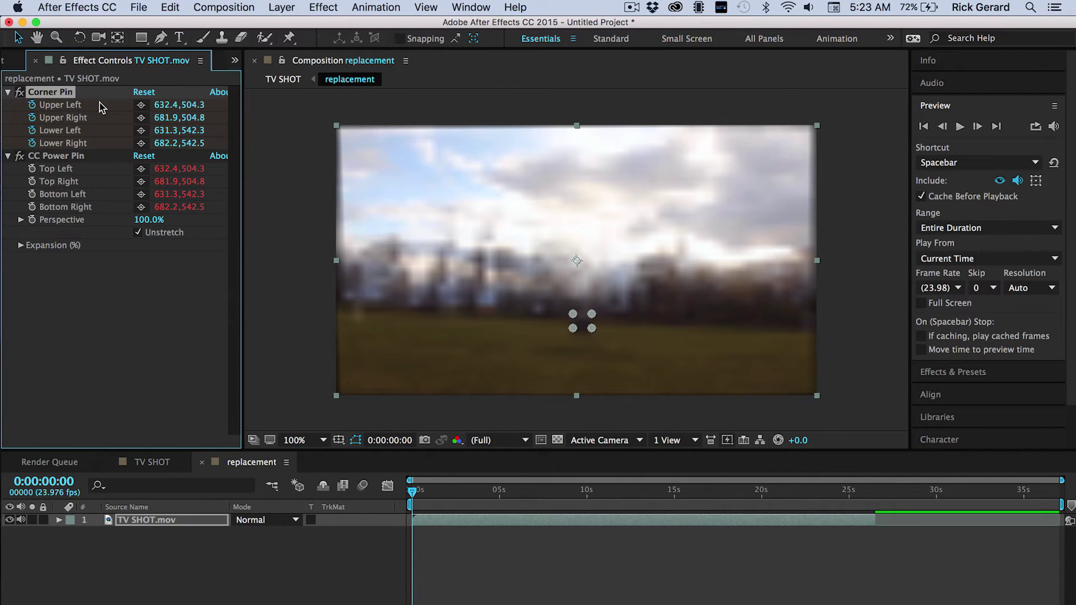
- Disable the Corner Pin effect and preview later frames of the stabilized, frame-filling screen
{"action": "left_click", "coordinate": [20, 93]}
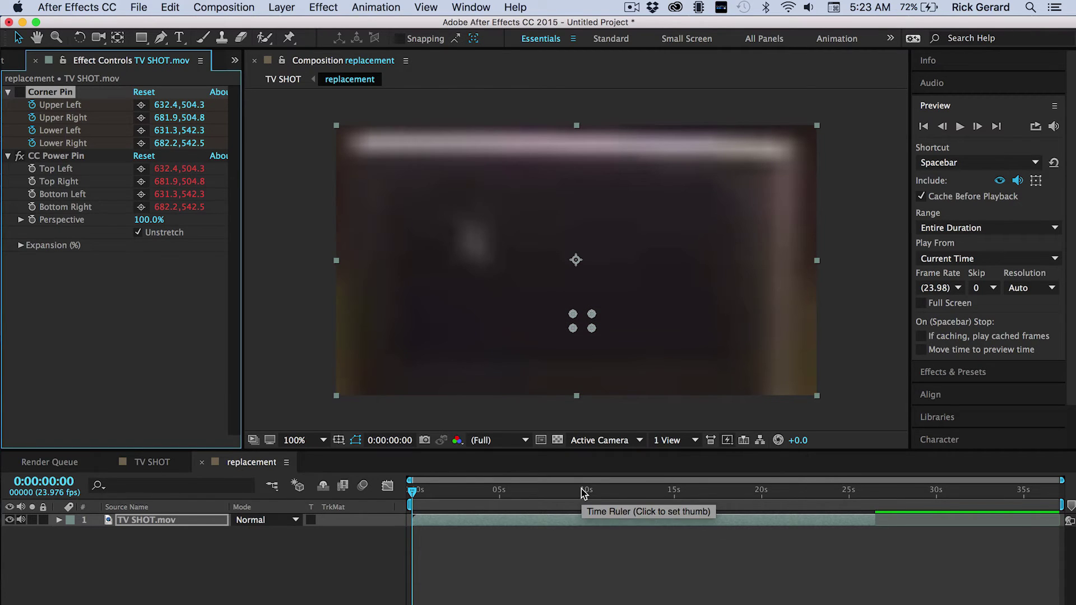
{"action": "left_click_drag", "start_coordinate": [583, 491], "coordinate": [714, 468]}
{"action": "left_click", "coordinate": [296, 591]}
- Add the SHOT FOR TV footage to the replacement composition above TV SHOT.mov
{"action": "left_click", "coordinate": [9, 60]}
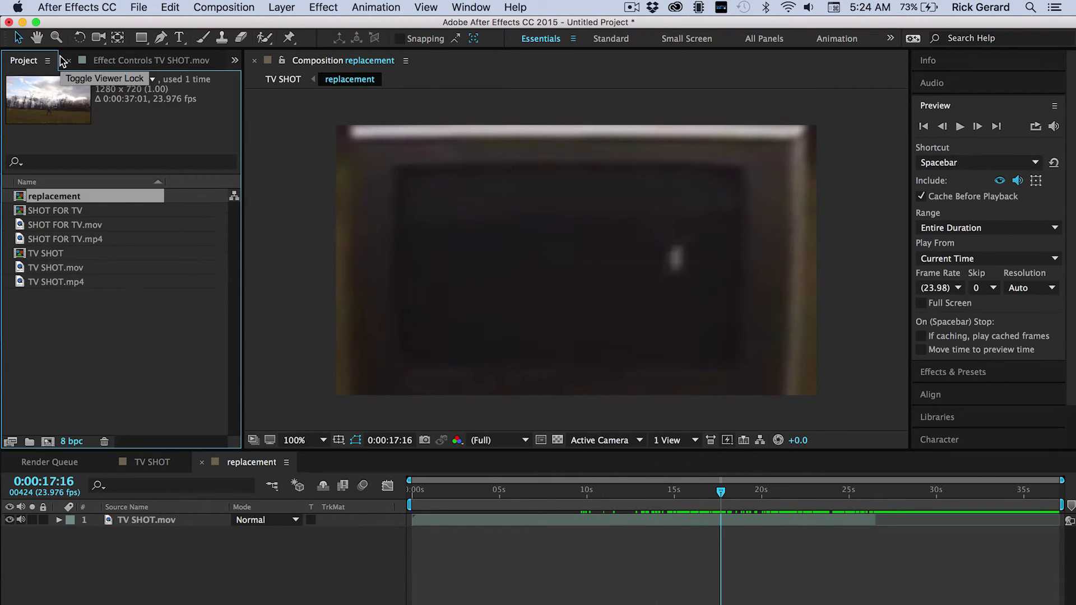
{"action": "left_click", "coordinate": [107, 316]}
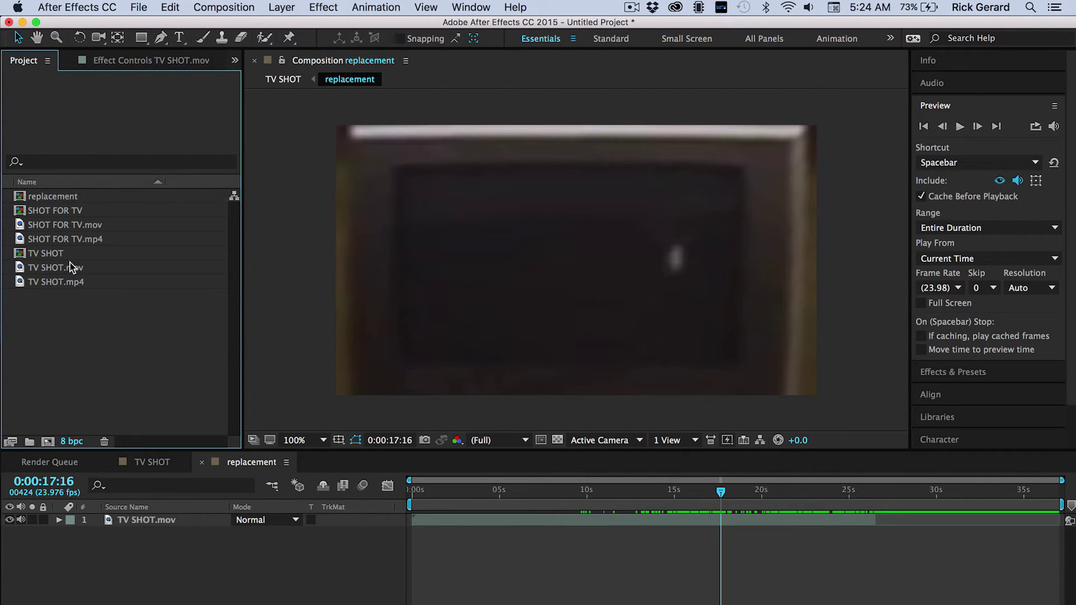
{"action": "left_click_drag", "start_coordinate": [60, 213], "coordinate": [122, 522]}
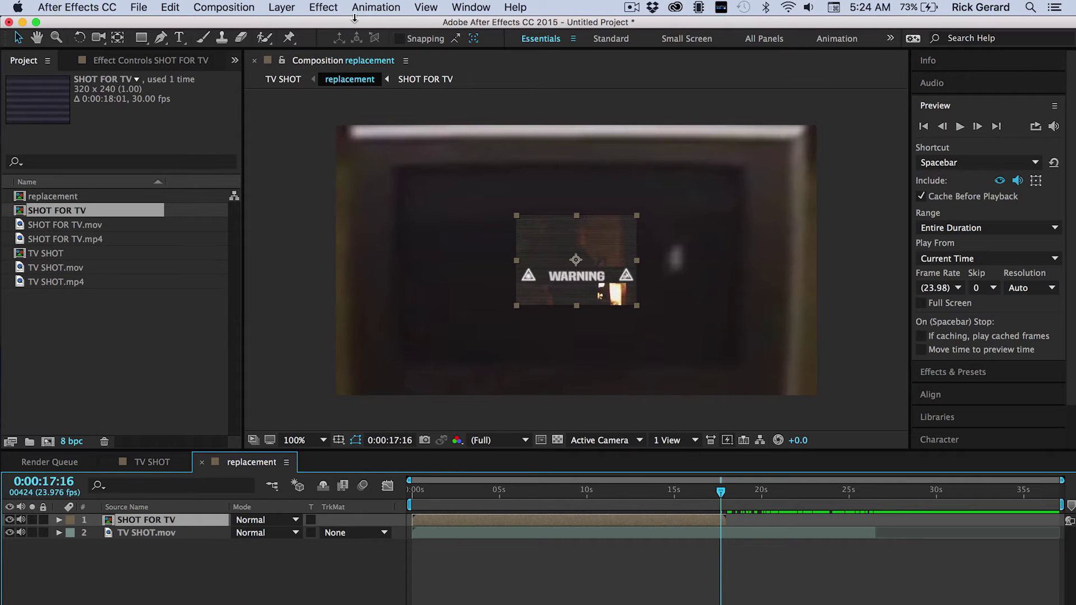
- Enable time remapping on SHOT FOR TV, moving the last keyframe later and extending the layer to it
{"action": "left_click", "coordinate": [370, 9]}
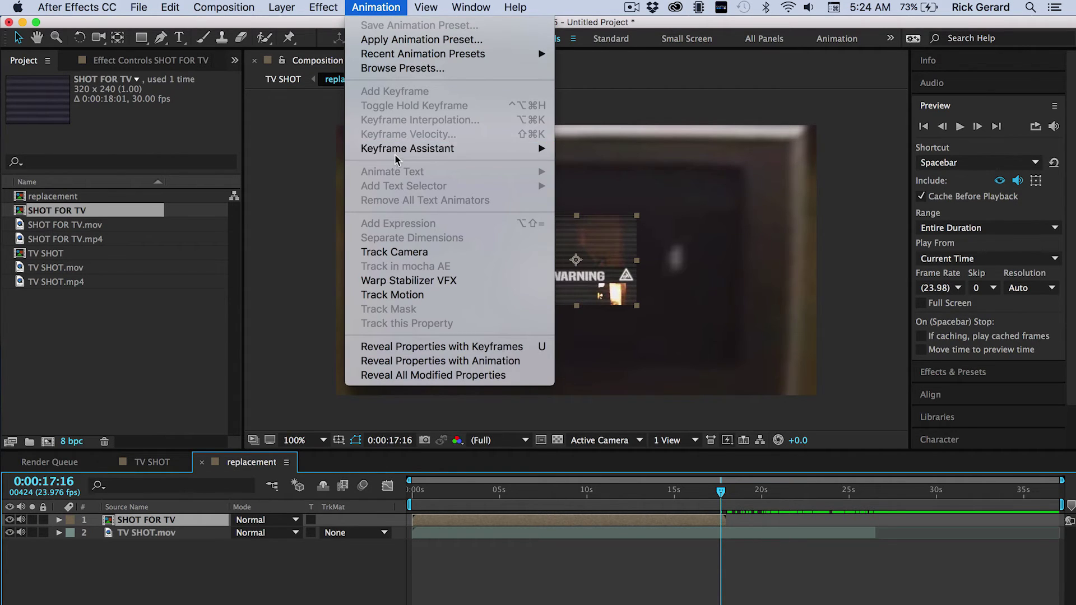
{"action": "mouse_move", "coordinate": [328, 14]}
{"action": "mouse_move", "coordinate": [282, 9]}
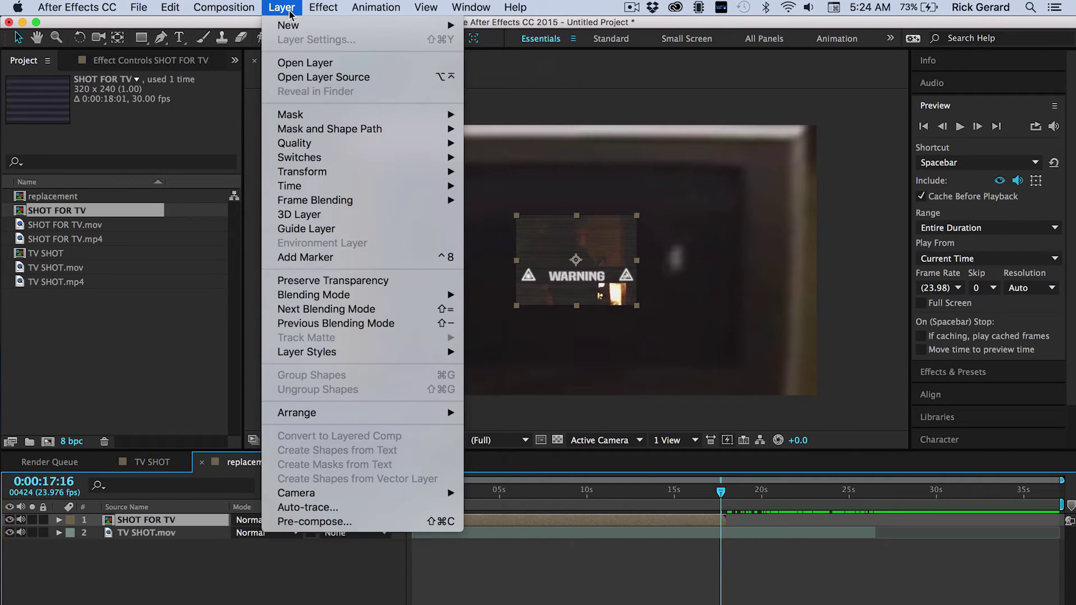
{"action": "mouse_move", "coordinate": [331, 192]}
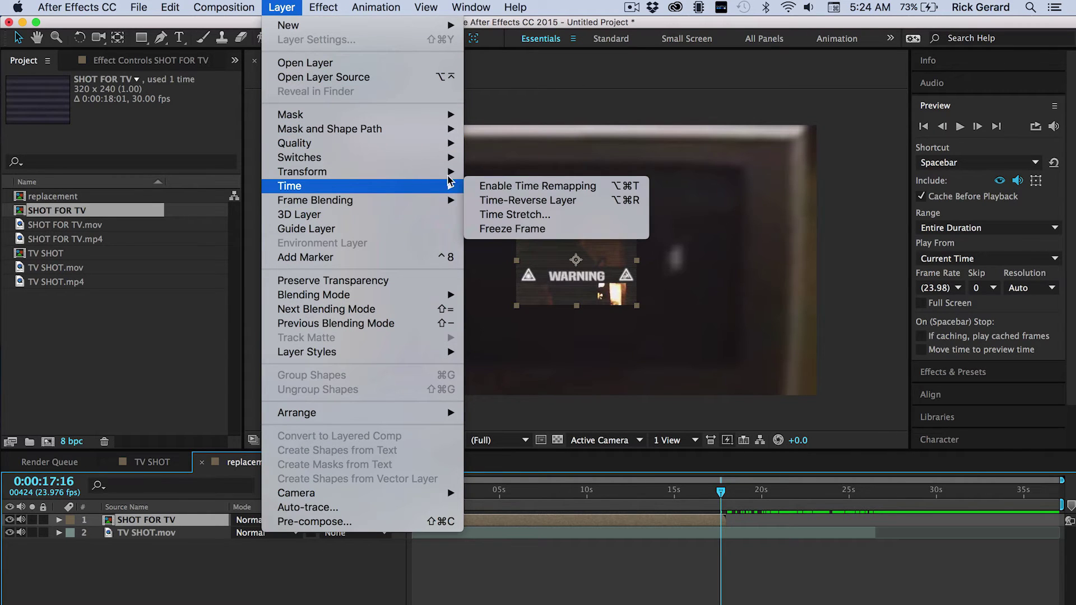
{"action": "left_click", "coordinate": [528, 186]}
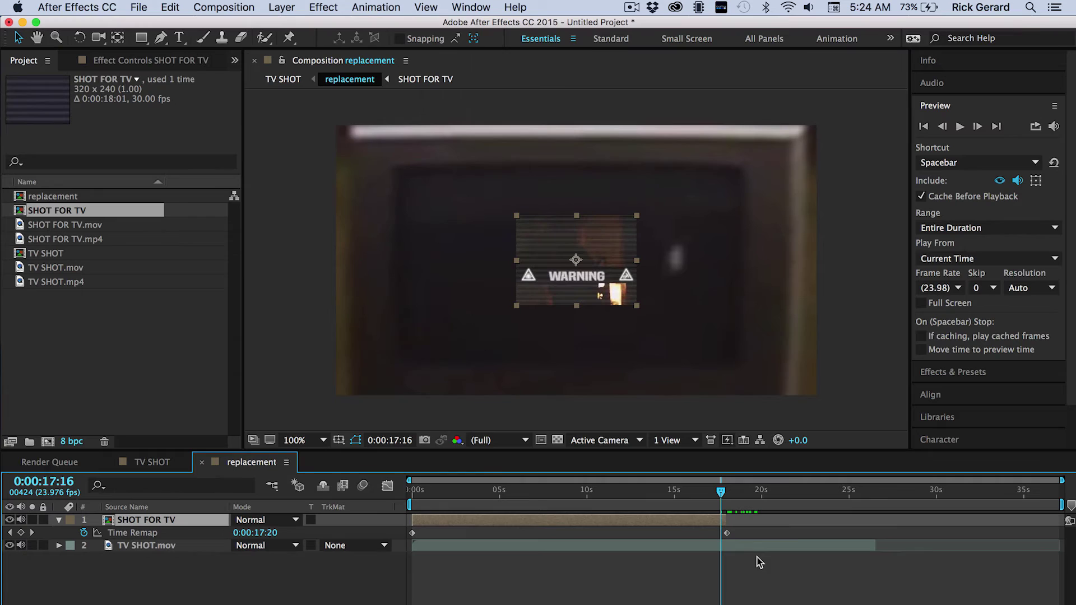
{"action": "left_click_drag", "start_coordinate": [726, 532], "coordinate": [878, 530]}
{"action": "left_click_drag", "start_coordinate": [722, 517], "coordinate": [874, 519]}
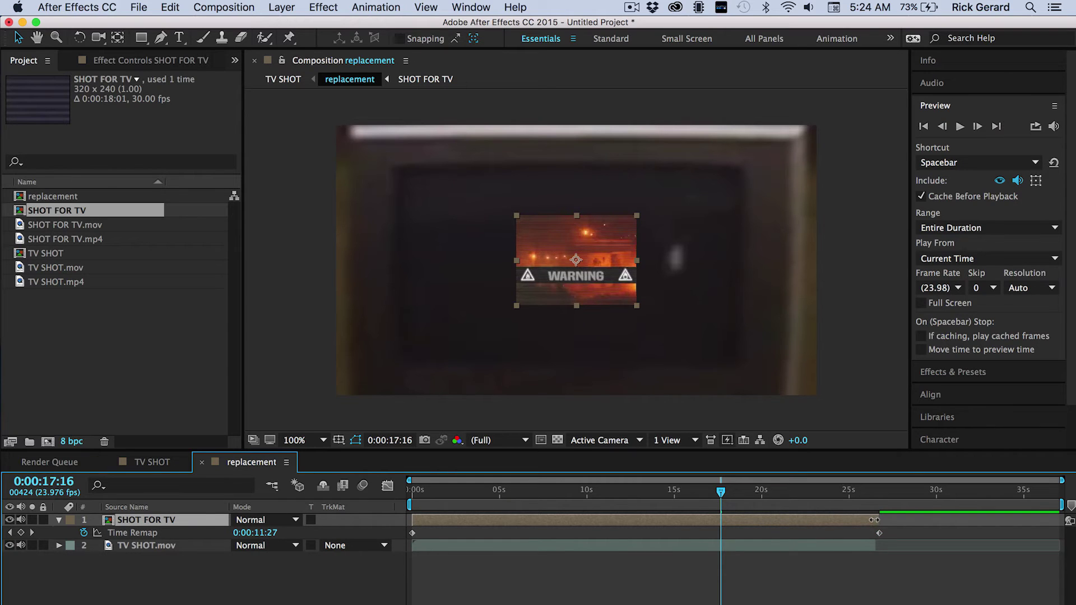
- Nudge the first Time Remap keyframe and scale the clip up to fill the TV screen
{"action": "left_click_drag", "start_coordinate": [439, 505], "coordinate": [389, 496]}
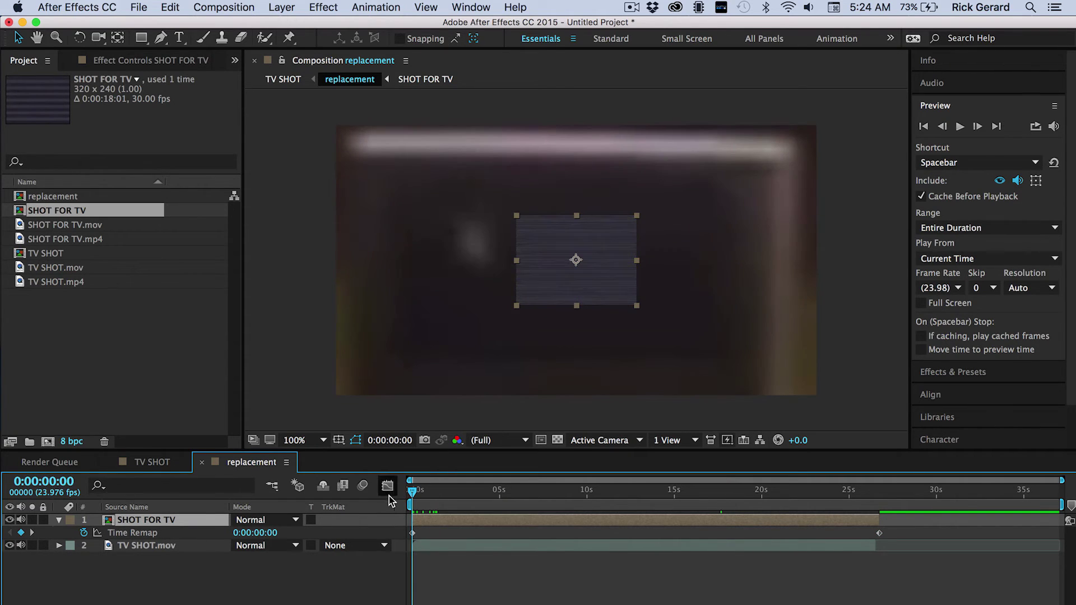
{"action": "left_click", "coordinate": [413, 533]}
{"action": "left_click_drag", "start_coordinate": [413, 533], "coordinate": [410, 534]}
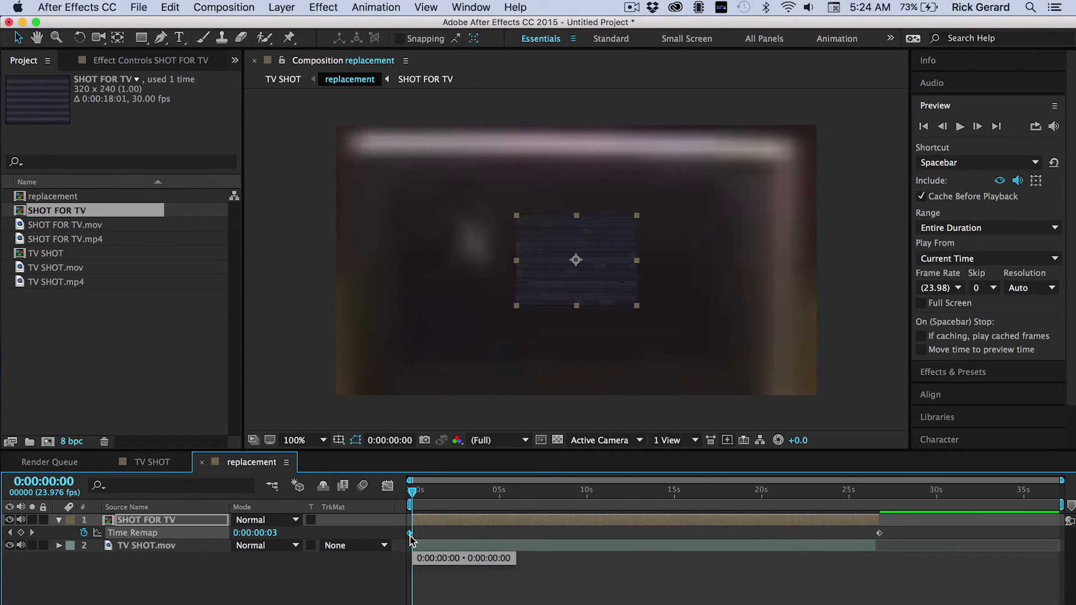
{"action": "left_click", "coordinate": [413, 491]}
{"action": "left_click_drag", "start_coordinate": [421, 496], "coordinate": [648, 496]}
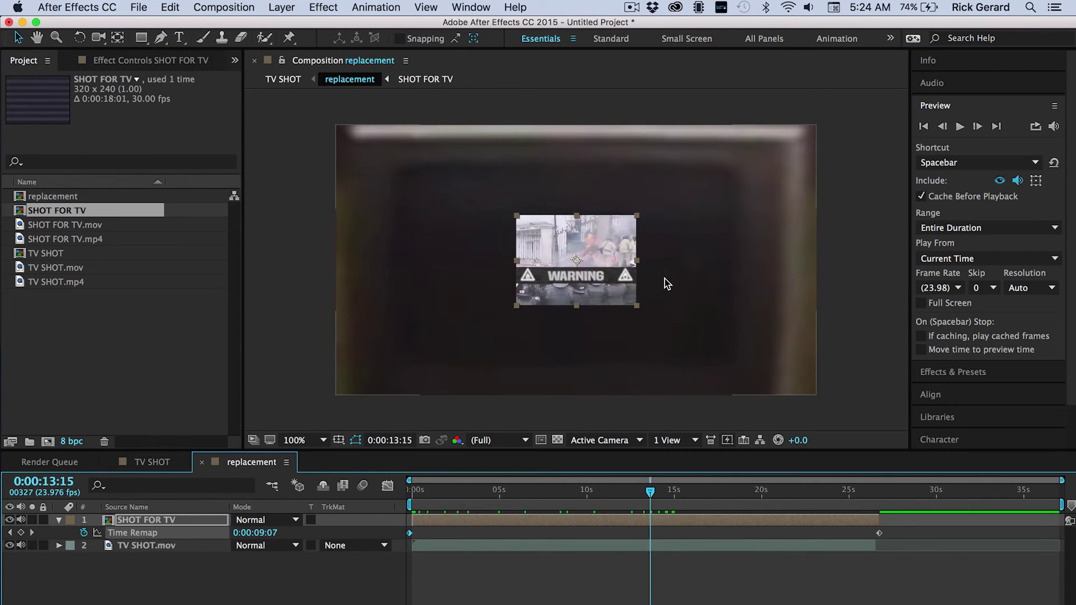
{"action": "left_click_drag", "start_coordinate": [638, 305], "coordinate": [776, 384]}
- Widen the clip to the screen edges and set SHOT FOR TV's blending mode to Screen
{"action": "left_click_drag", "start_coordinate": [671, 499], "coordinate": [649, 497]}
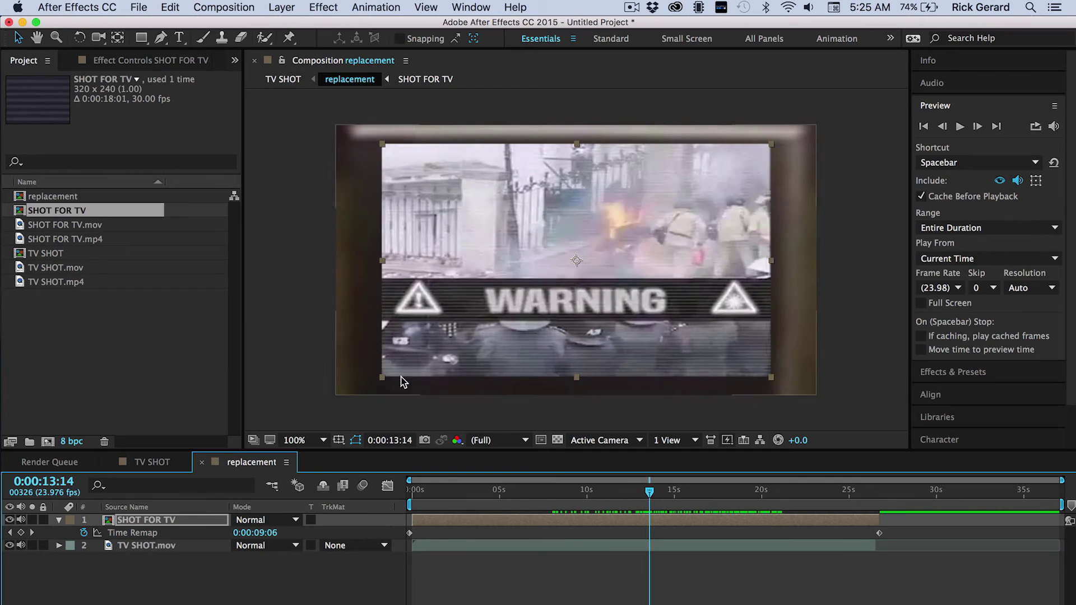
{"action": "left_click_drag", "start_coordinate": [382, 377], "coordinate": [379, 384]}
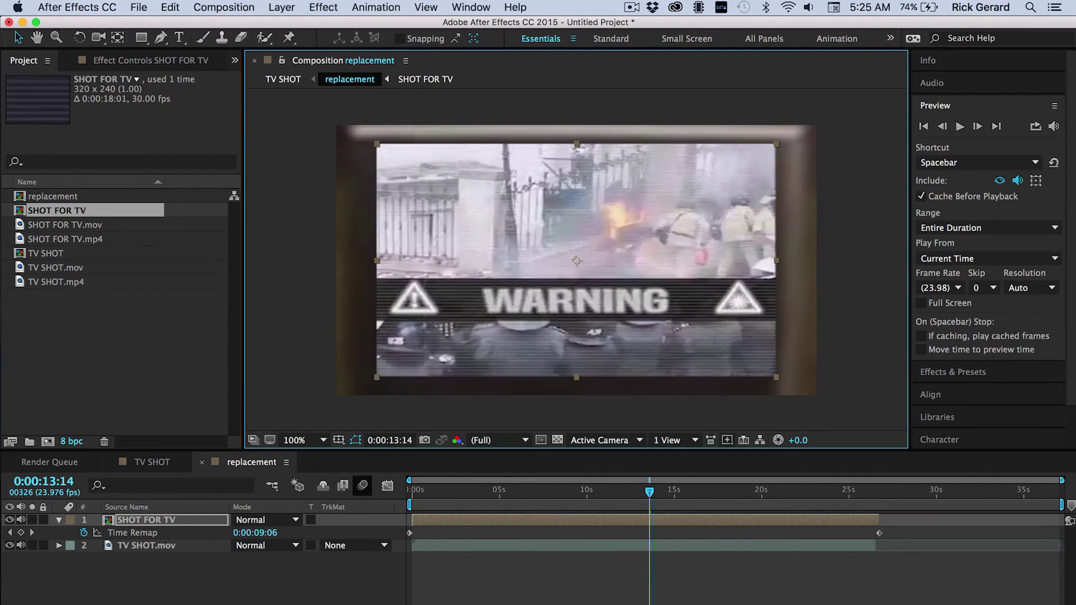
{"action": "left_click", "coordinate": [267, 520]}
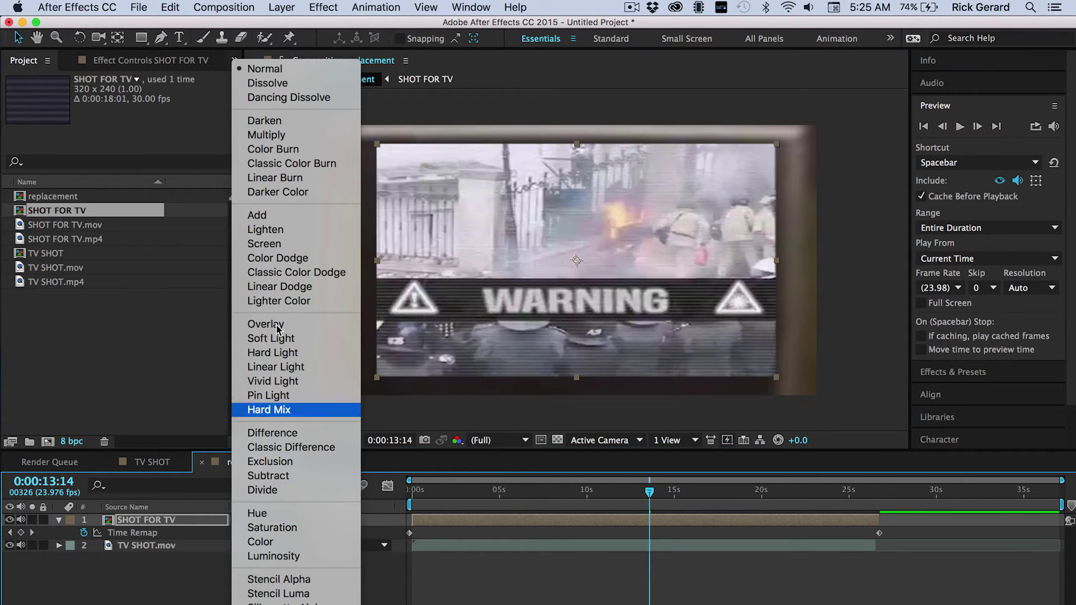
{"action": "left_click", "coordinate": [274, 243]}
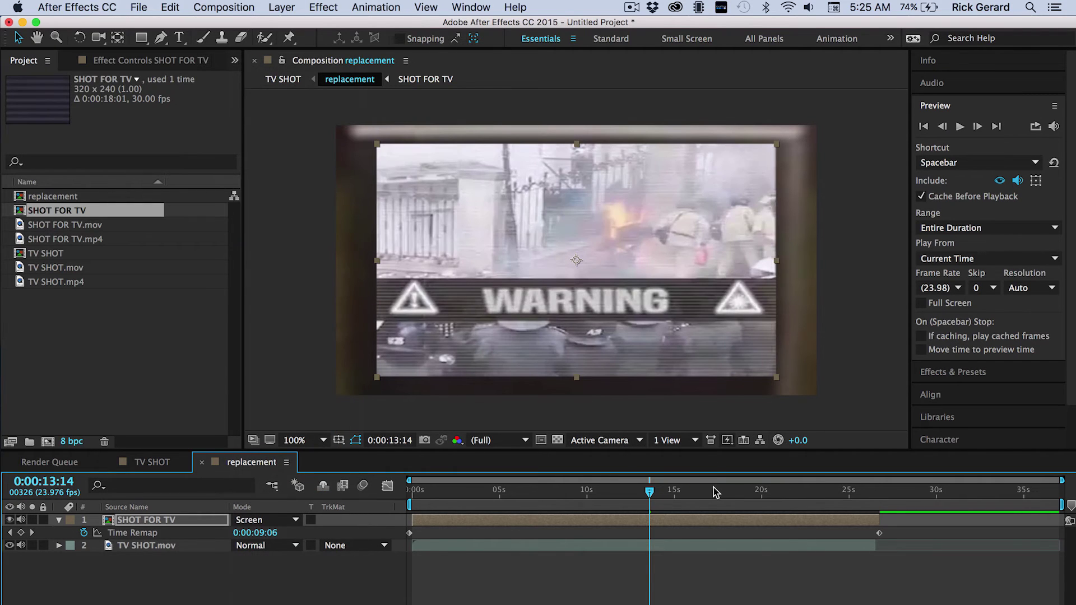
- At frame 0:00:22:23, lower the SHOT FOR TV layer's opacity
{"action": "left_click_drag", "start_coordinate": [714, 492], "coordinate": [792, 492]}
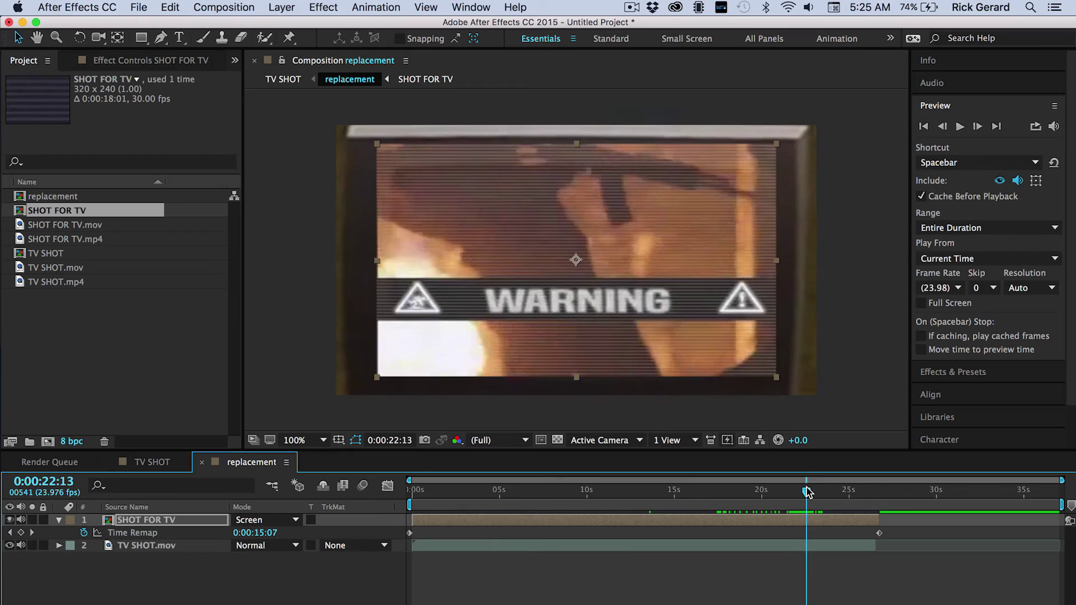
{"action": "left_click_drag", "start_coordinate": [806, 492], "coordinate": [814, 492]}
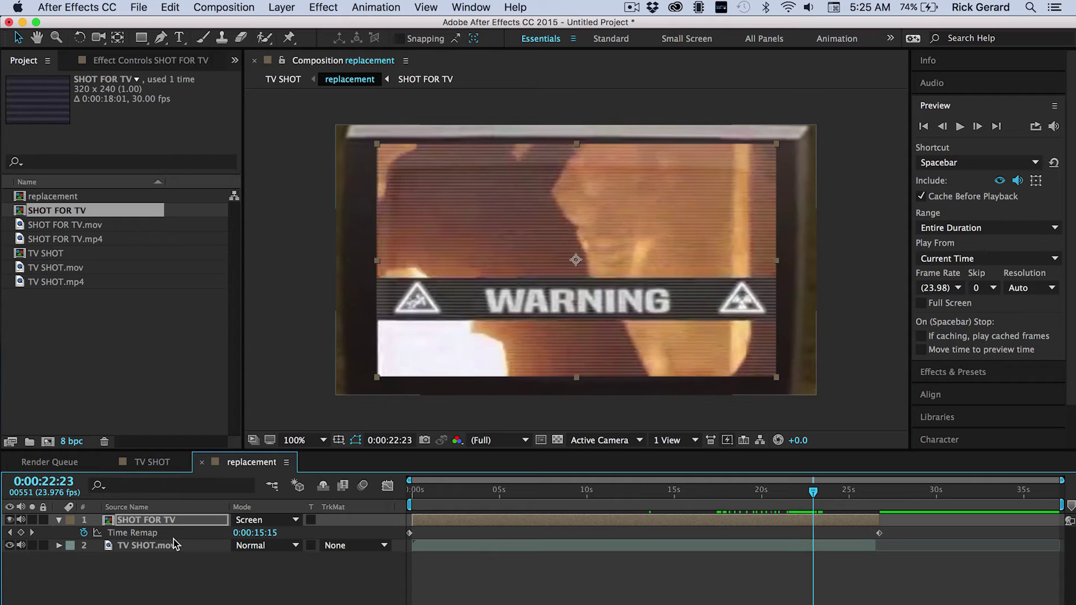
{"action": "key", "text": "t"}
{"action": "left_click_drag", "start_coordinate": [241, 533], "coordinate": [192, 527]}
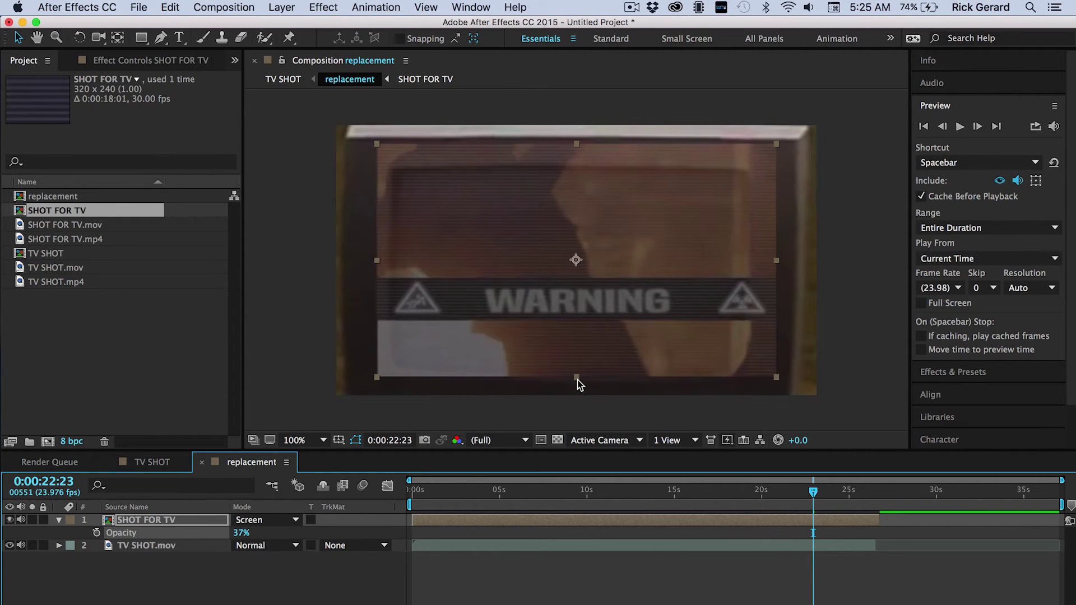
- Resize and reposition the layer so it sits within the TV screen
{"action": "left_click_drag", "start_coordinate": [577, 377], "coordinate": [578, 394]}
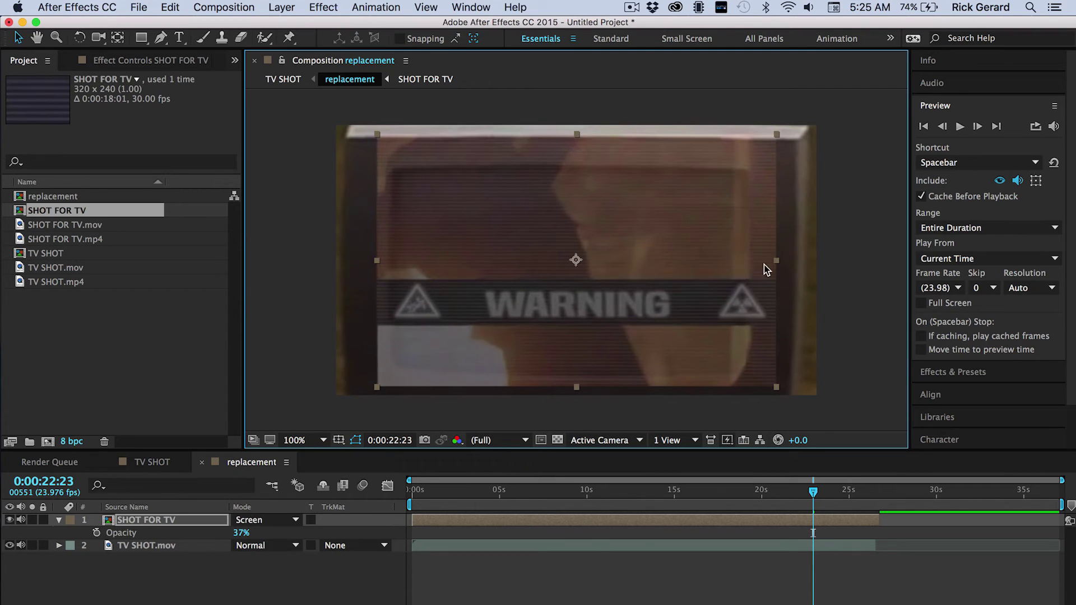
{"action": "left_click_drag", "start_coordinate": [776, 261], "coordinate": [752, 263]}
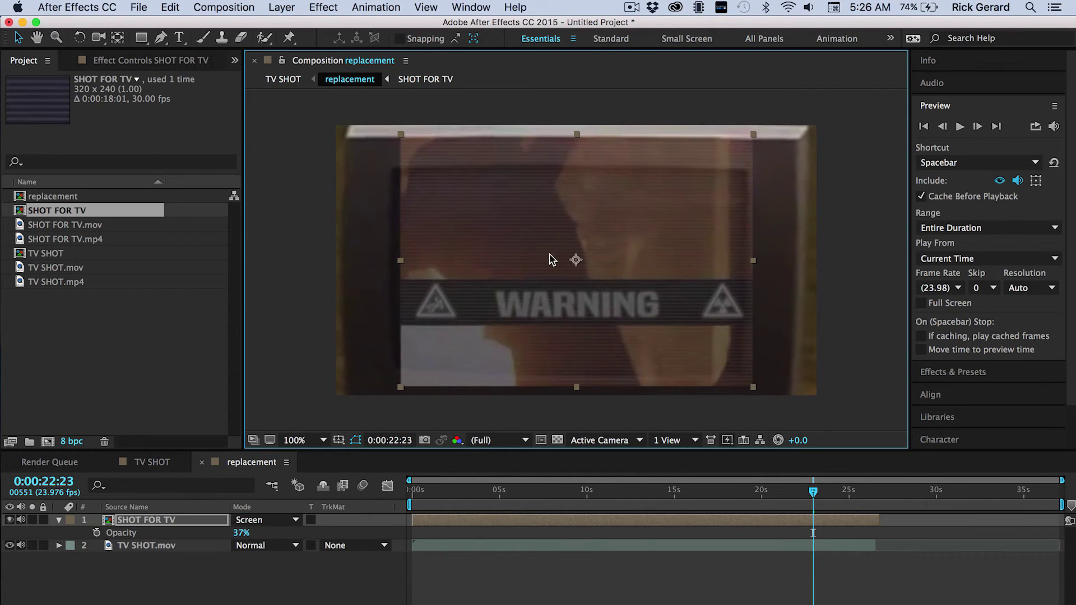
{"action": "left_click_drag", "start_coordinate": [549, 254], "coordinate": [538, 260]}
{"action": "left_click_drag", "start_coordinate": [741, 265], "coordinate": [749, 266]}
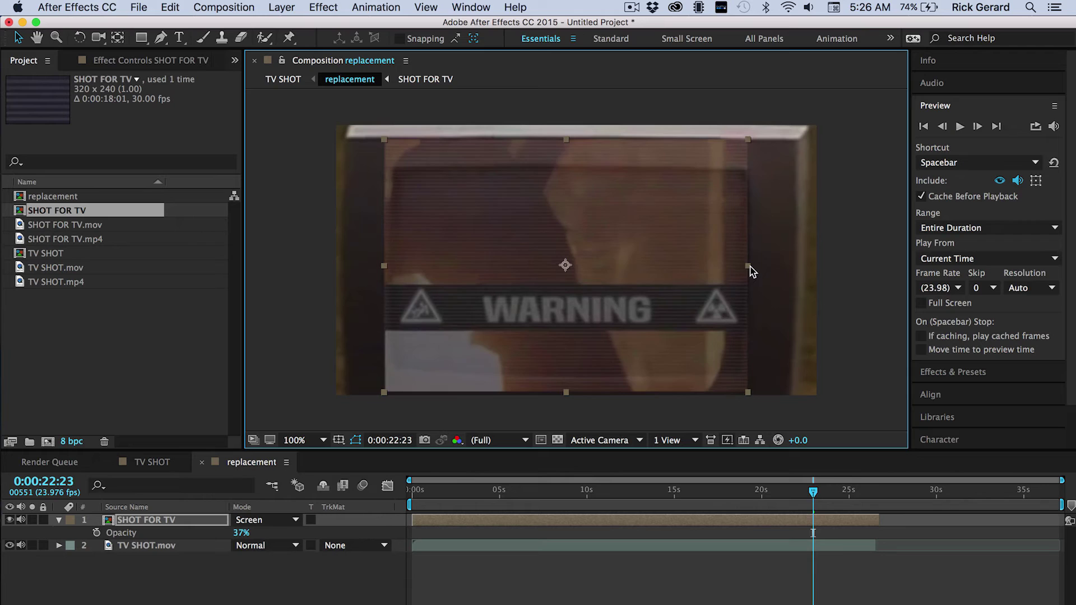
{"action": "left_click_drag", "start_coordinate": [642, 266], "coordinate": [644, 265]}
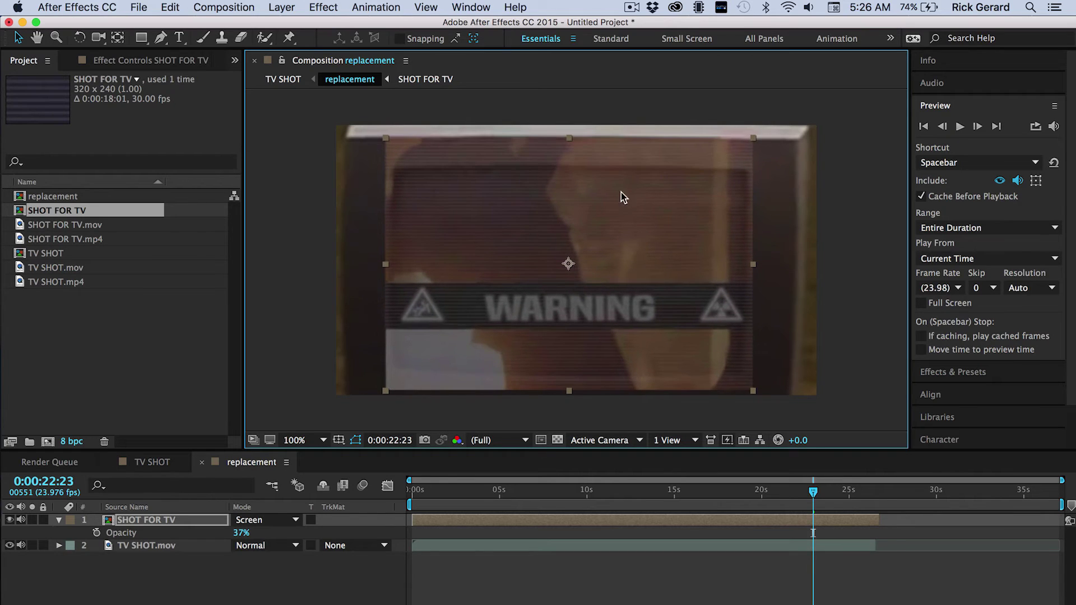
{"action": "left_click_drag", "start_coordinate": [568, 139], "coordinate": [568, 153]}
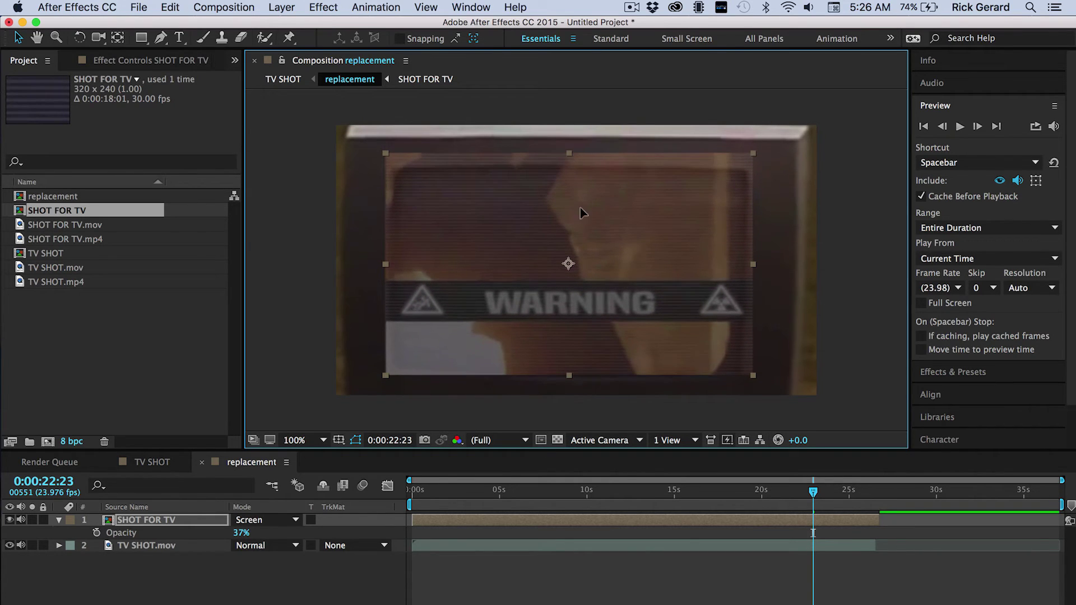
{"action": "left_click_drag", "start_coordinate": [579, 210], "coordinate": [580, 213]}
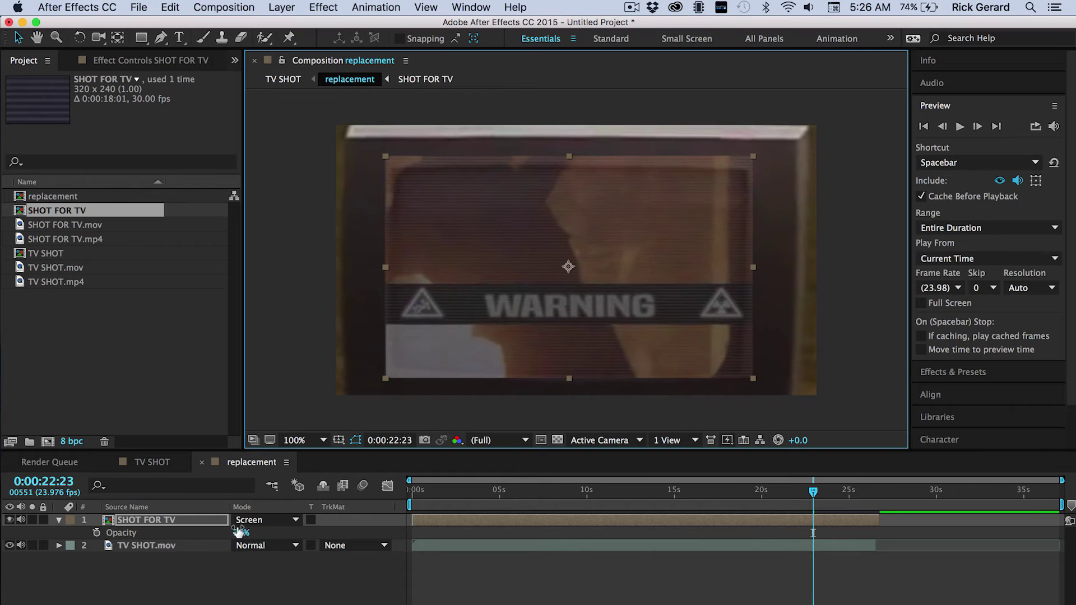
- Set the layer's opacity to 29% and nudge it down a few pixels
{"action": "left_click_drag", "start_coordinate": [238, 531], "coordinate": [229, 527]}
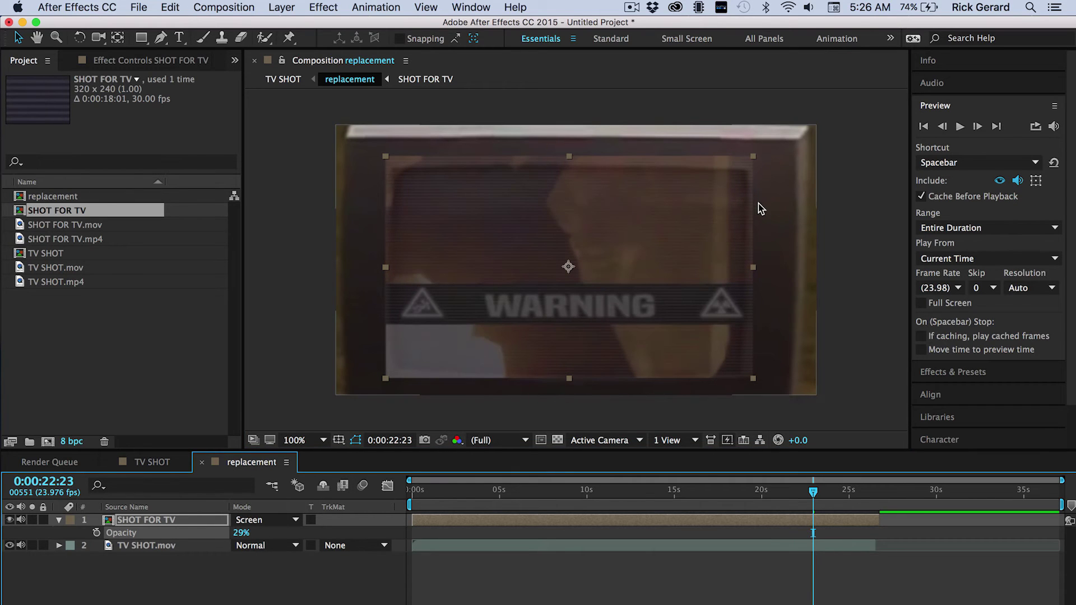
{"action": "left_click", "coordinate": [569, 380]}
{"action": "key", "text": "Down"}
{"action": "key", "text": "Down"}
{"action": "key", "text": "Down"}
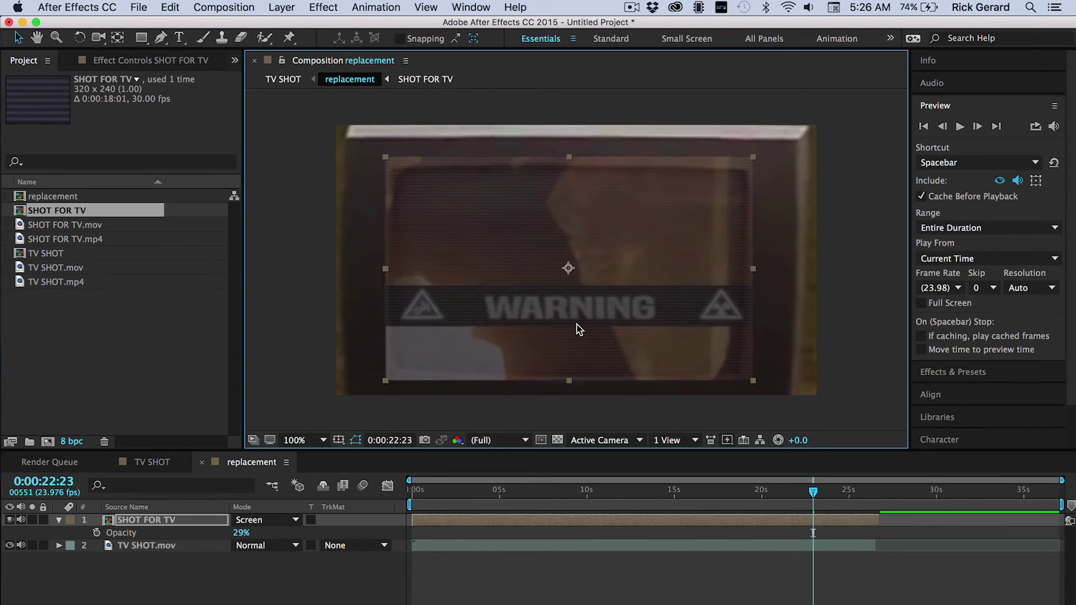
- Draw a closed Pen mask around the TV screen's corners with curved top and bottom edges
{"action": "key", "text": "g"}
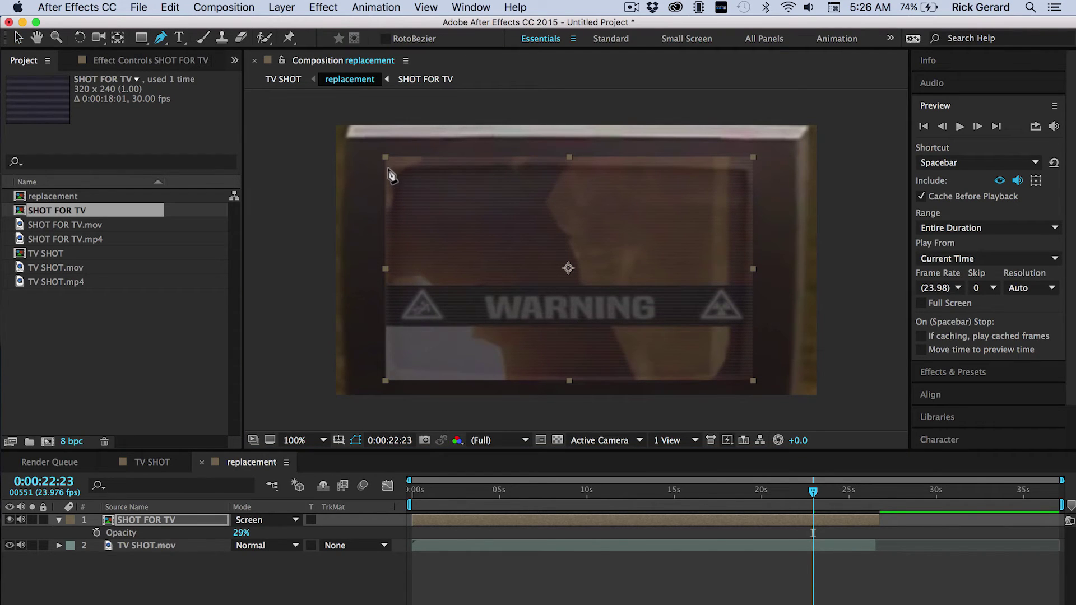
{"action": "left_click", "coordinate": [394, 173]}
{"action": "left_click_drag", "start_coordinate": [556, 167], "coordinate": [600, 167]}
{"action": "left_click", "coordinate": [748, 171]}
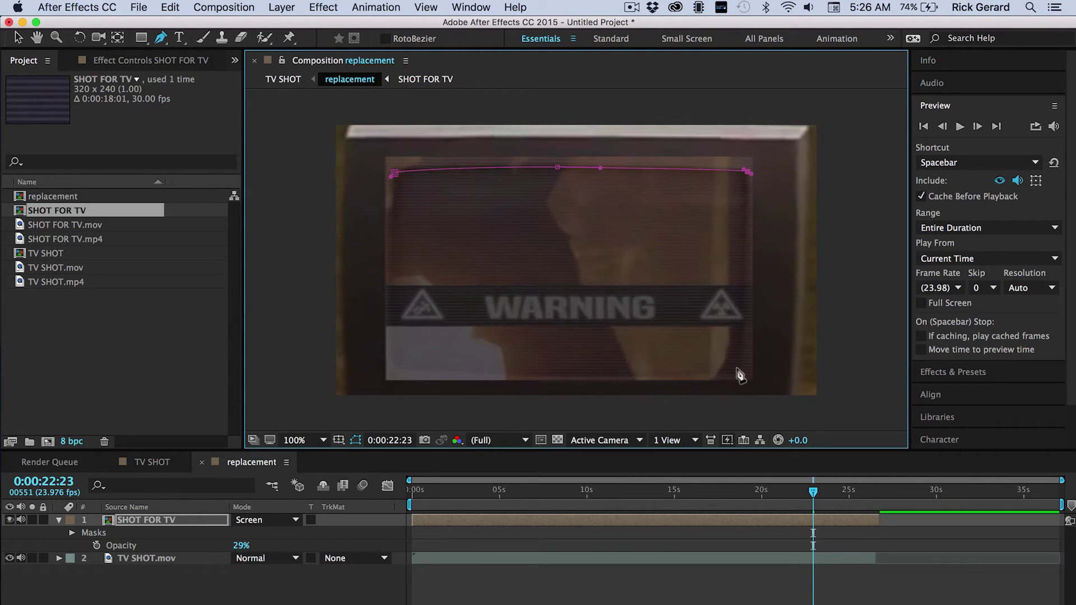
{"action": "left_click_drag", "start_coordinate": [740, 377], "coordinate": [736, 381]}
{"action": "left_click_drag", "start_coordinate": [565, 379], "coordinate": [516, 377]}
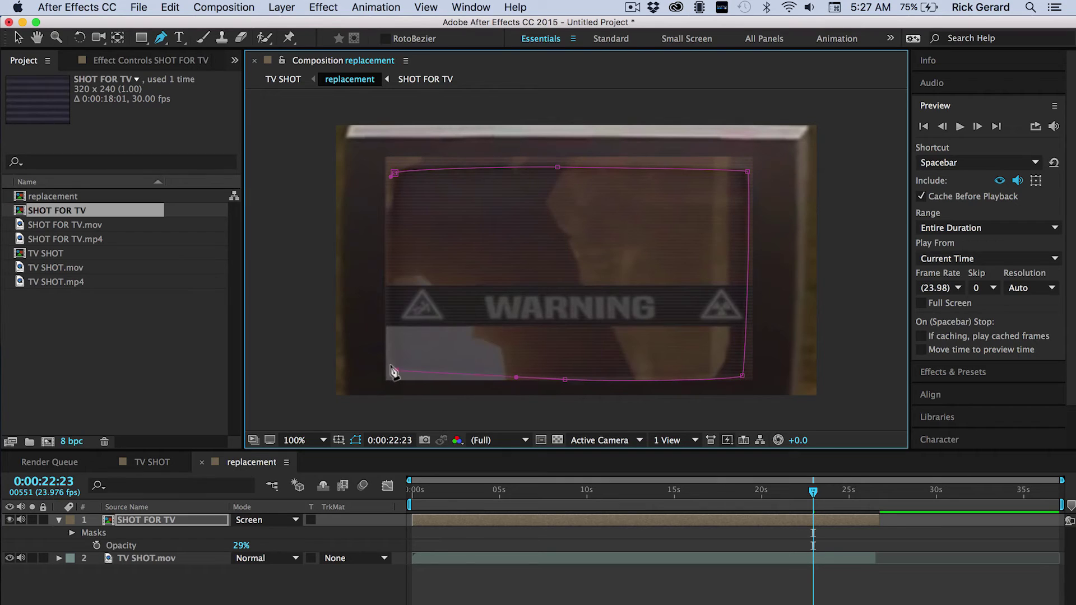
{"action": "left_click", "coordinate": [389, 263]}
{"action": "left_click", "coordinate": [394, 173]}
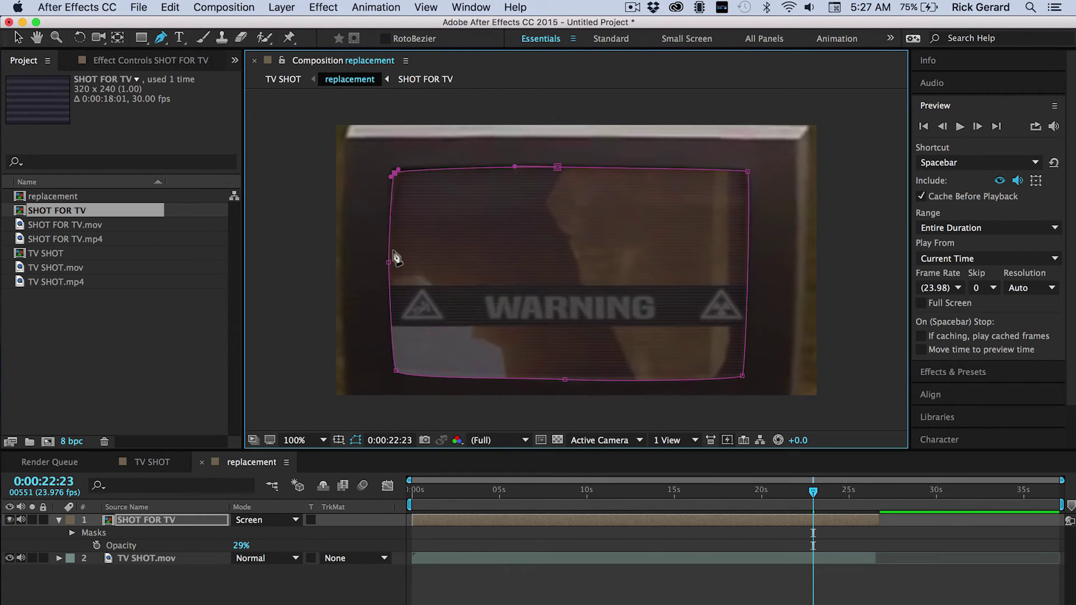
- Reshape the mask's bottom-left corner and bottom edge curve, undoing a misplaced corner move
{"action": "left_click", "coordinate": [395, 368]}
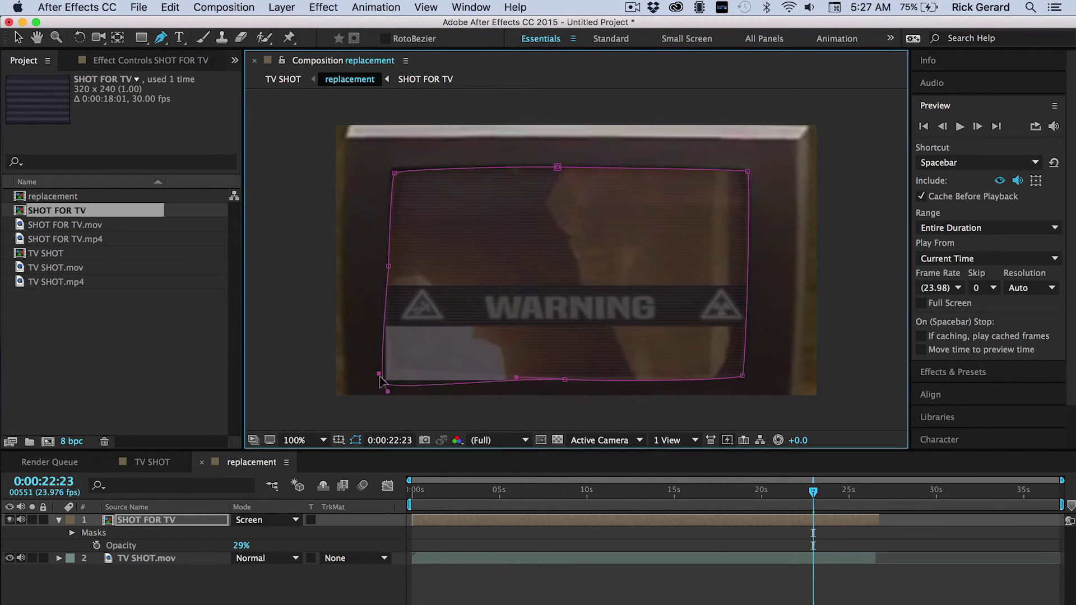
{"action": "left_click_drag", "start_coordinate": [395, 368], "coordinate": [396, 370]}
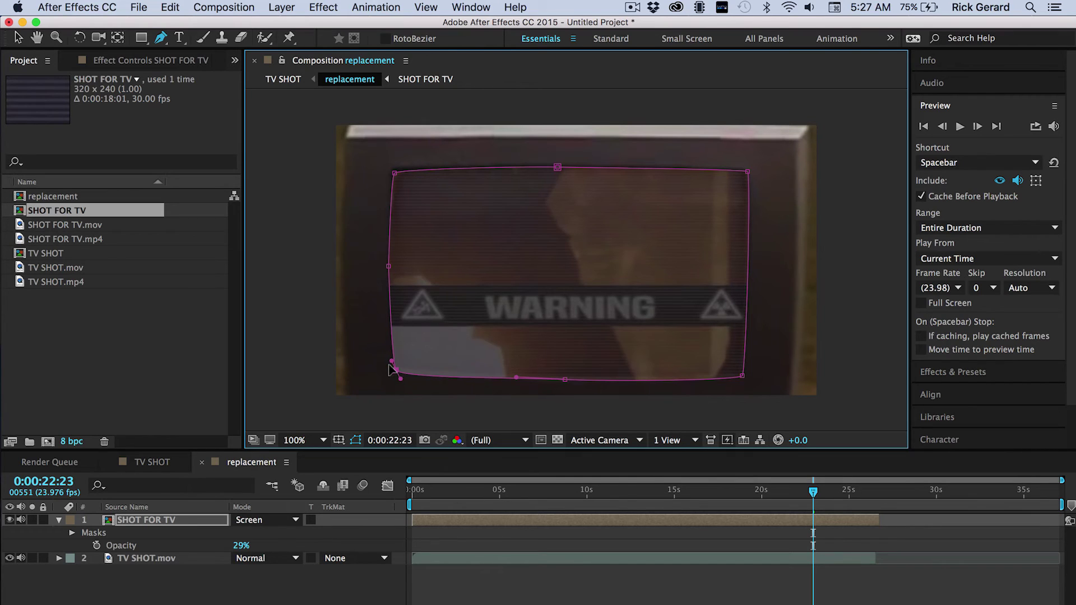
{"action": "left_click", "coordinate": [561, 375]}
{"action": "left_click_drag", "start_coordinate": [562, 375], "coordinate": [507, 371]}
{"action": "left_click_drag", "start_coordinate": [395, 370], "coordinate": [402, 346]}
{"action": "key", "text": "super+z"}
- Raise the left-edge point, round the top-left corner, and smooth the left edge's kink
{"action": "left_click_drag", "start_coordinate": [389, 266], "coordinate": [385, 221]}
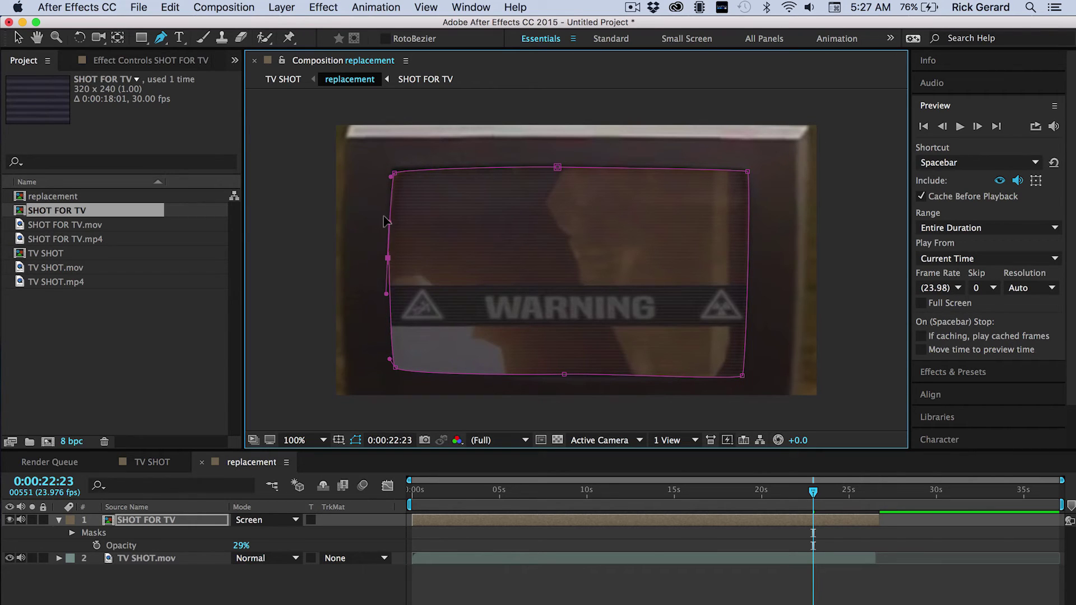
{"action": "left_click_drag", "start_coordinate": [395, 173], "coordinate": [380, 175]}
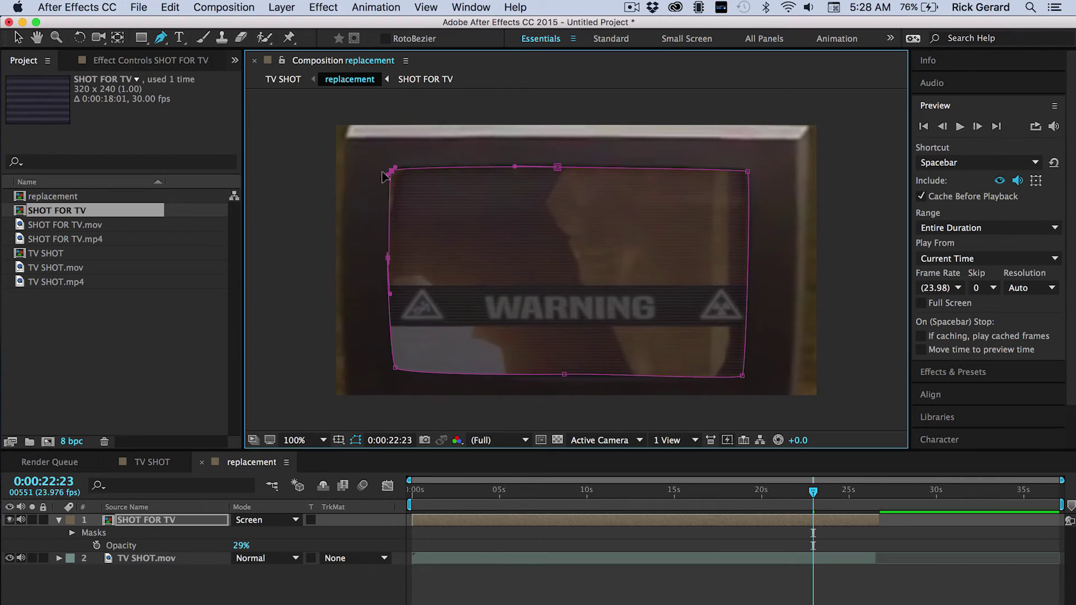
{"action": "left_click", "coordinate": [745, 171]}
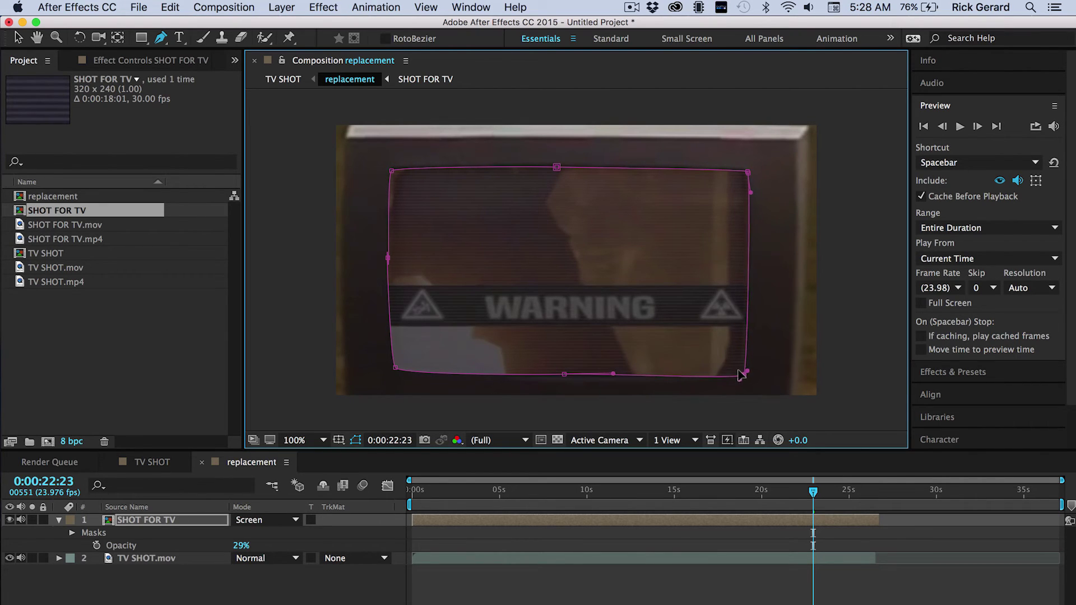
{"action": "left_click", "coordinate": [564, 374]}
{"action": "left_click", "coordinate": [395, 369]}
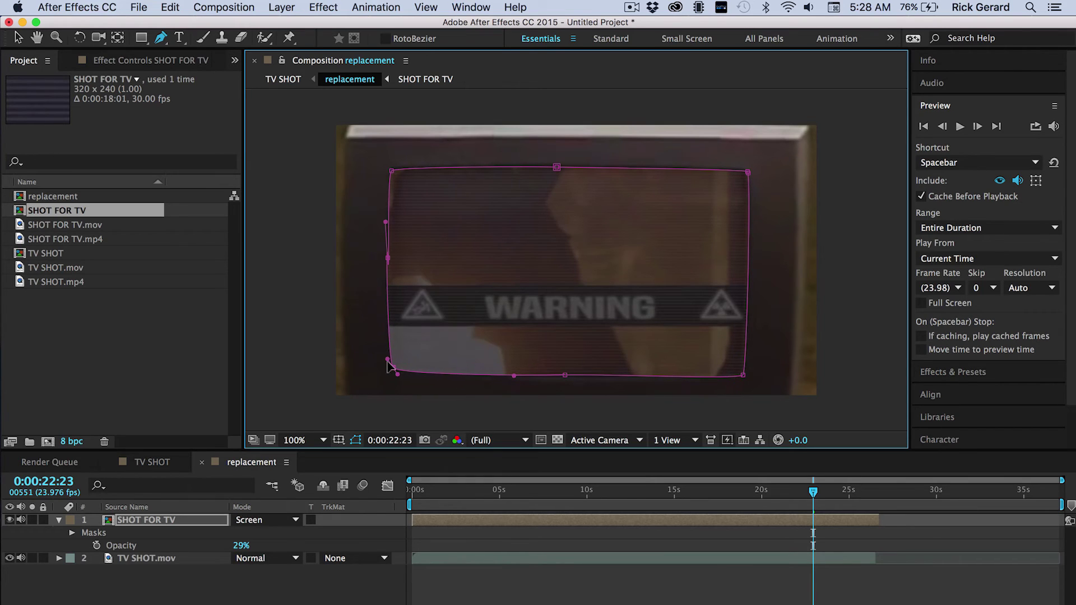
{"action": "left_click", "coordinate": [387, 257]}
{"action": "left_click_drag", "start_coordinate": [386, 257], "coordinate": [389, 296], "text": "alt"}
- Feather Mask 1 by 4.0 pixels and raise SHOT FOR TV's opacity to 56%
{"action": "left_click", "coordinate": [212, 524]}
{"action": "key", "text": "f"}
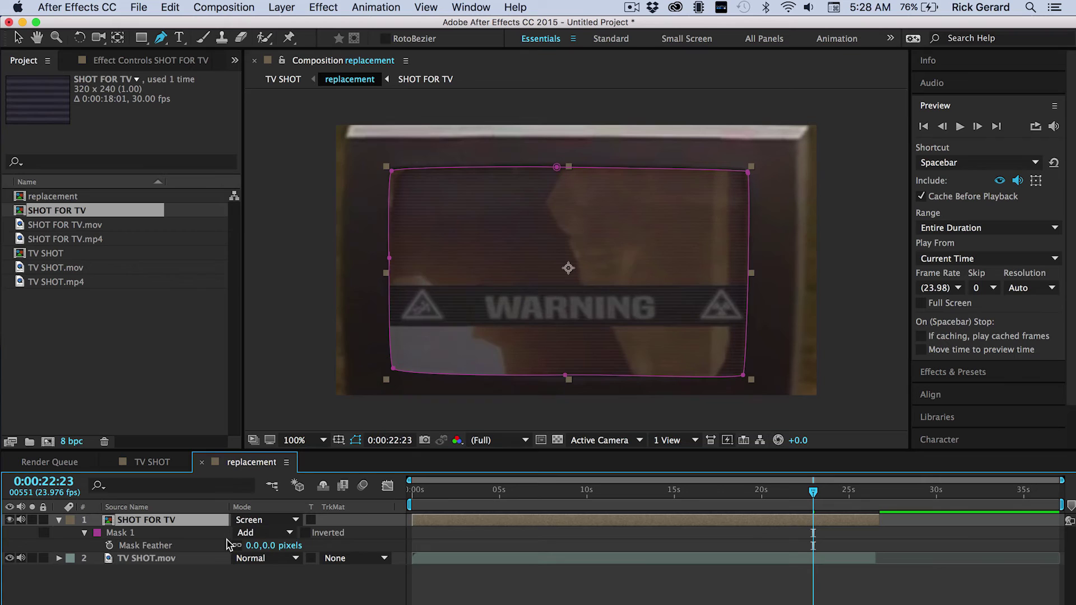
{"action": "mouse_move", "coordinate": [265, 537]}
{"action": "left_mouse_down"}
{"action": "mouse_move", "coordinate": [275, 543]}
{"action": "mouse_move", "coordinate": [265, 542]}
{"action": "left_mouse_up"}
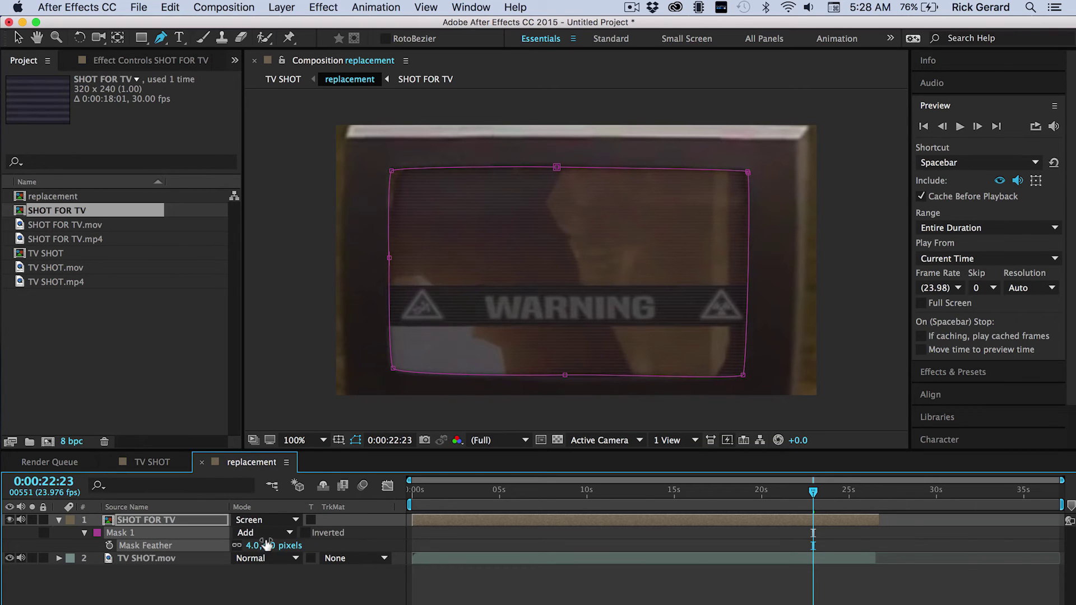
{"action": "key", "text": "s"}
{"action": "key", "text": "t"}
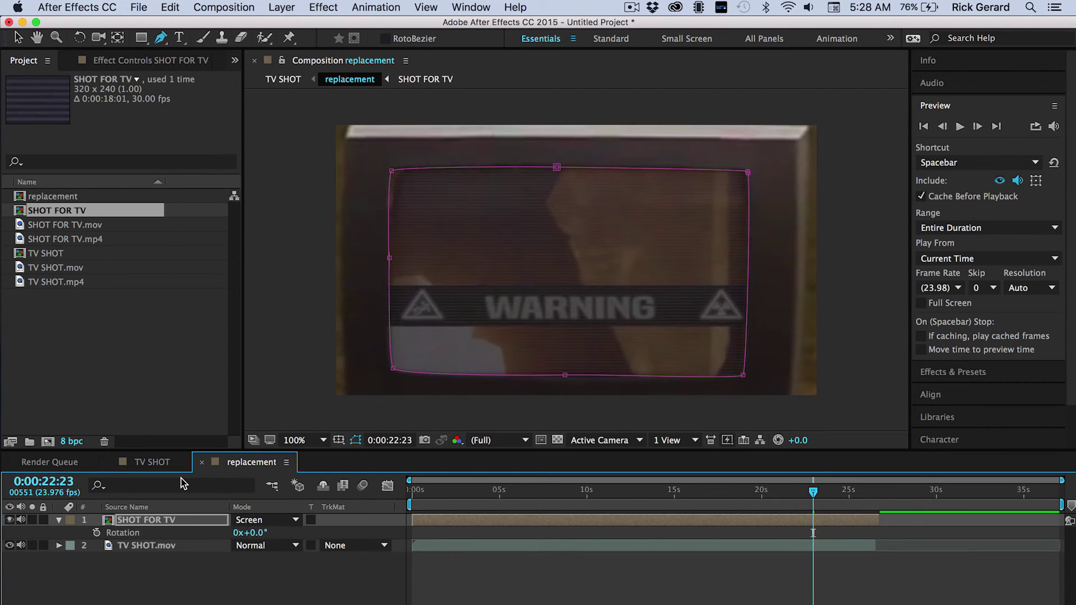
{"action": "left_click_drag", "start_coordinate": [240, 533], "coordinate": [339, 534]}
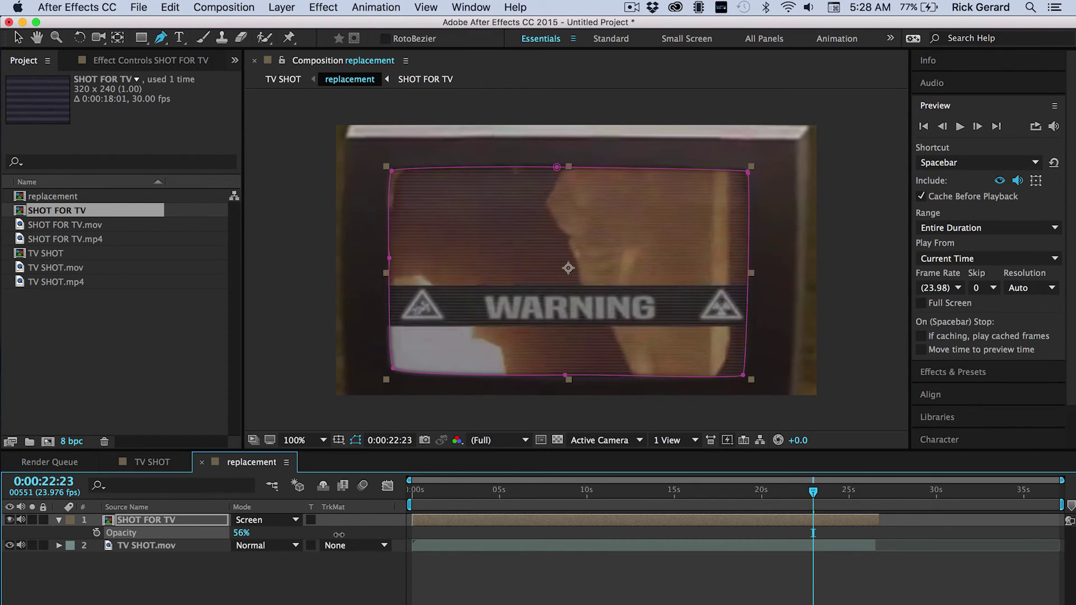
{"action": "left_click", "coordinate": [321, 599]}
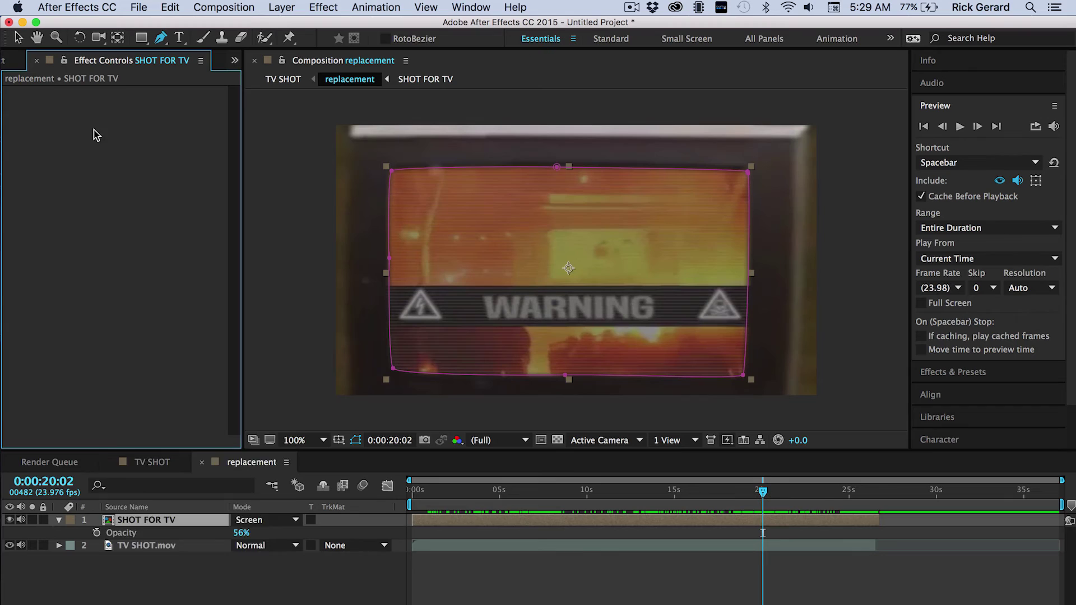
- Apply Fast Blur to SHOT FOR TV and show only its keyframed properties
{"action": "right_click", "coordinate": [94, 133]}
{"action": "left_click", "coordinate": [134, 156]}
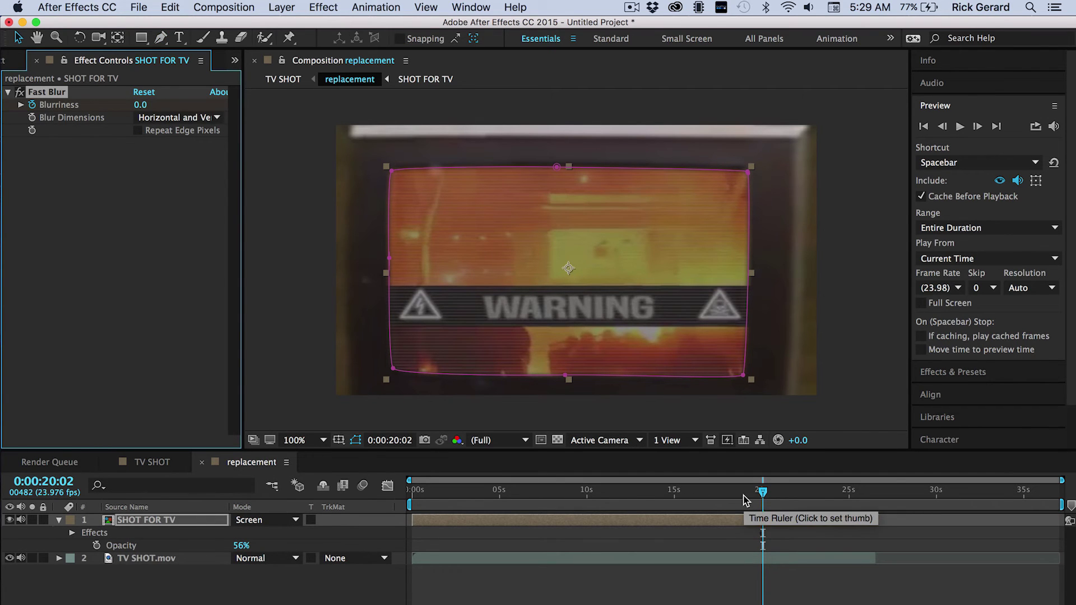
{"action": "left_click", "coordinate": [733, 528]}
{"action": "key", "text": "u"}
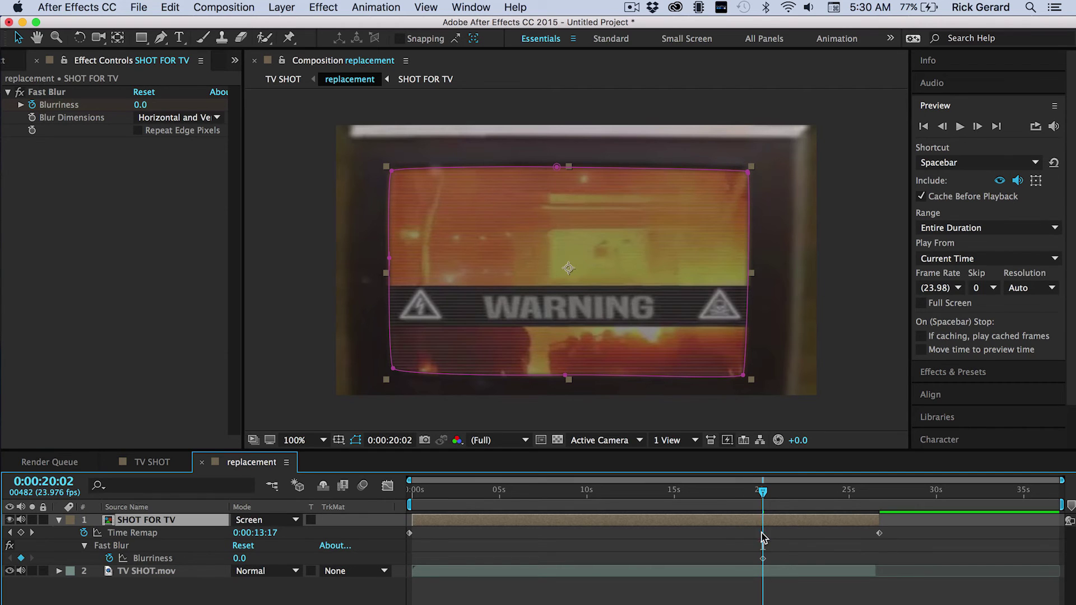
- Keyframe Blurriness at 3.0 near 0:00:17:16 and 12.0 at 0:00:07:16
{"action": "left_click_drag", "start_coordinate": [758, 492], "coordinate": [720, 497]}
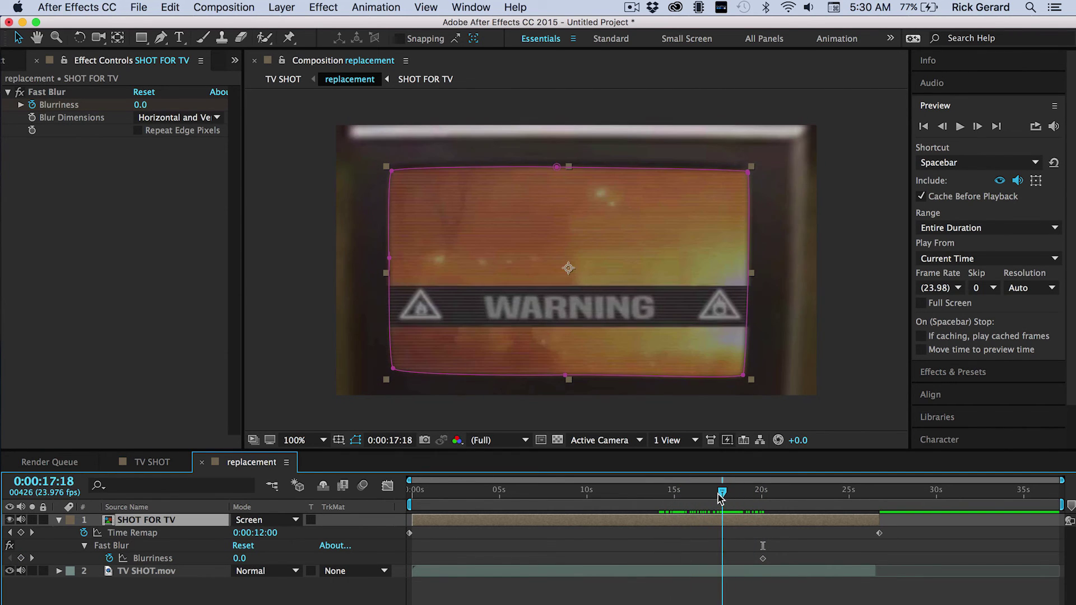
{"action": "left_click_drag", "start_coordinate": [140, 105], "coordinate": [142, 105]}
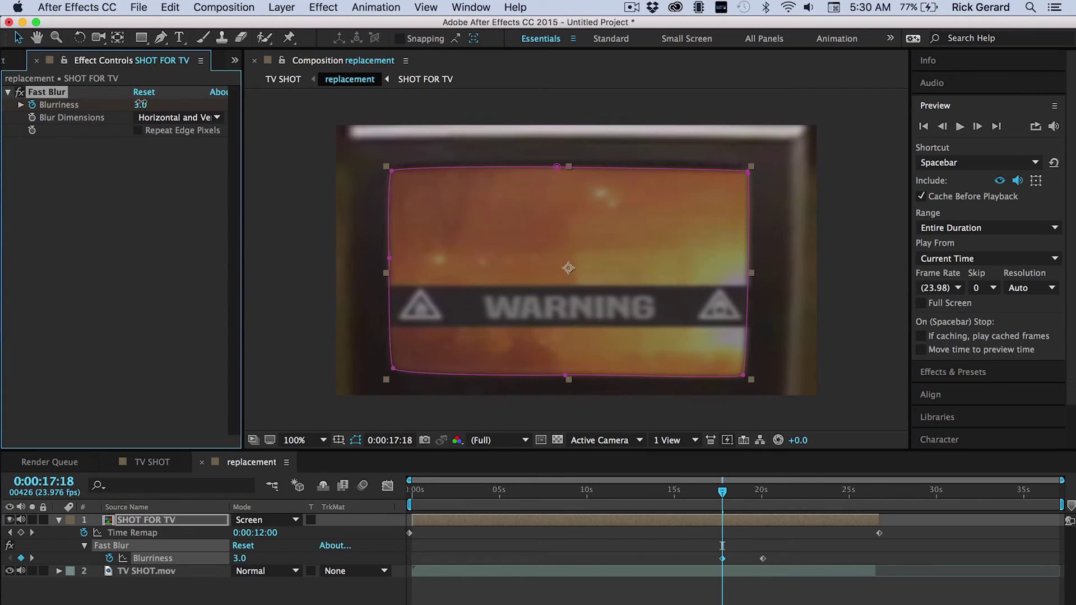
{"action": "left_click_drag", "start_coordinate": [703, 493], "coordinate": [546, 502]}
{"action": "left_click_drag", "start_coordinate": [140, 104], "coordinate": [144, 104]}
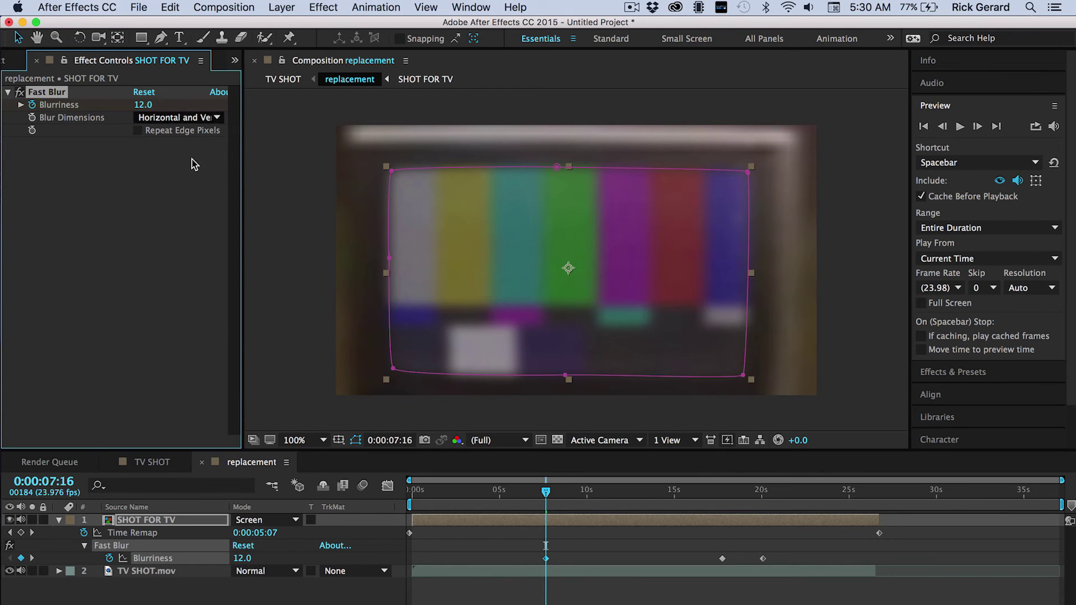
{"action": "key", "text": "Home"}
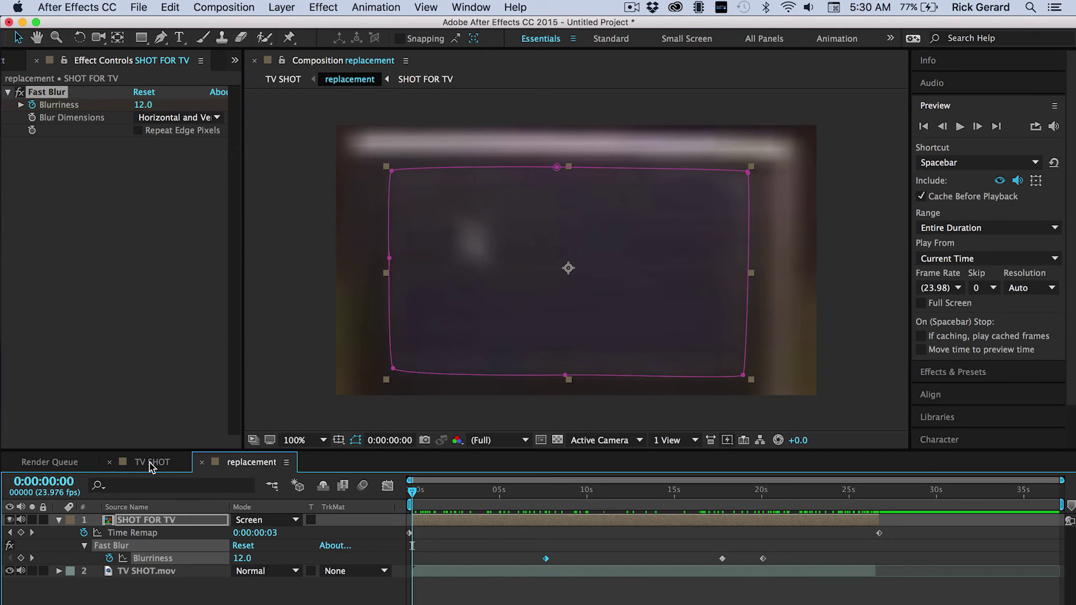
{"action": "left_click", "coordinate": [152, 462]}
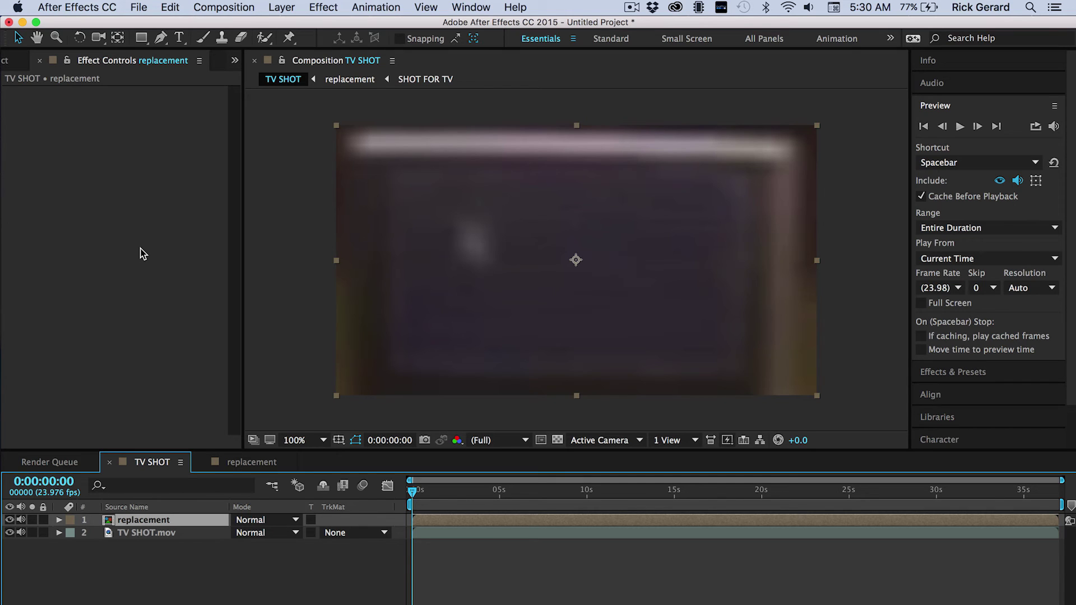
- Paste the mocha Corner Pin data onto the replacement layer and scrub to check the fit
{"action": "key", "text": "super+v"}
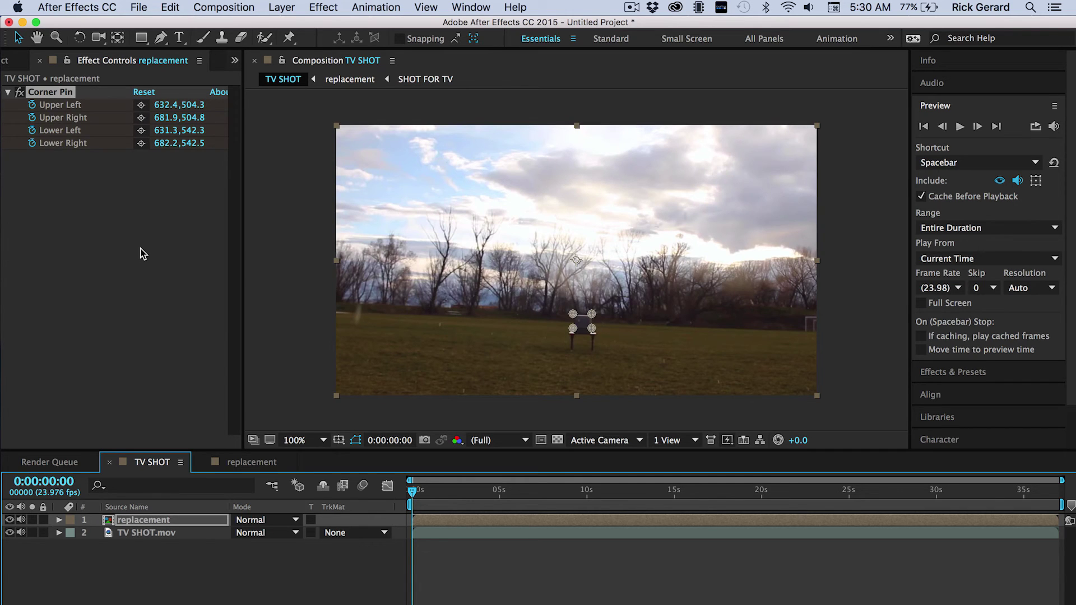
{"action": "left_click", "coordinate": [421, 544]}
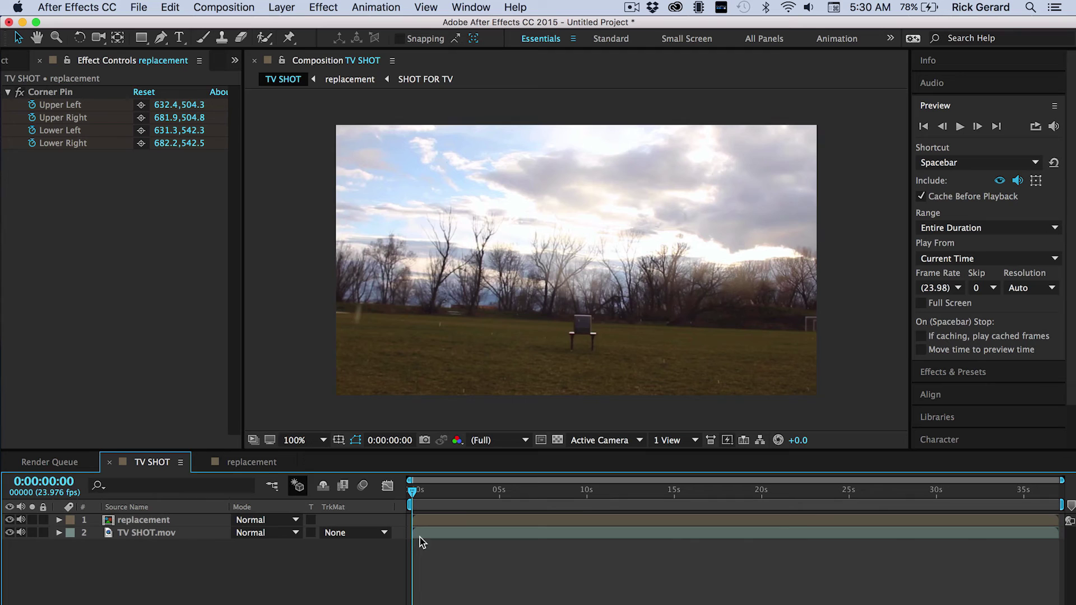
{"action": "left_click_drag", "start_coordinate": [486, 487], "coordinate": [823, 496]}
- Hide TV SHOT.mov in the replacement comp and check the blurred clip at an earlier frame
{"action": "left_click", "coordinate": [236, 463]}
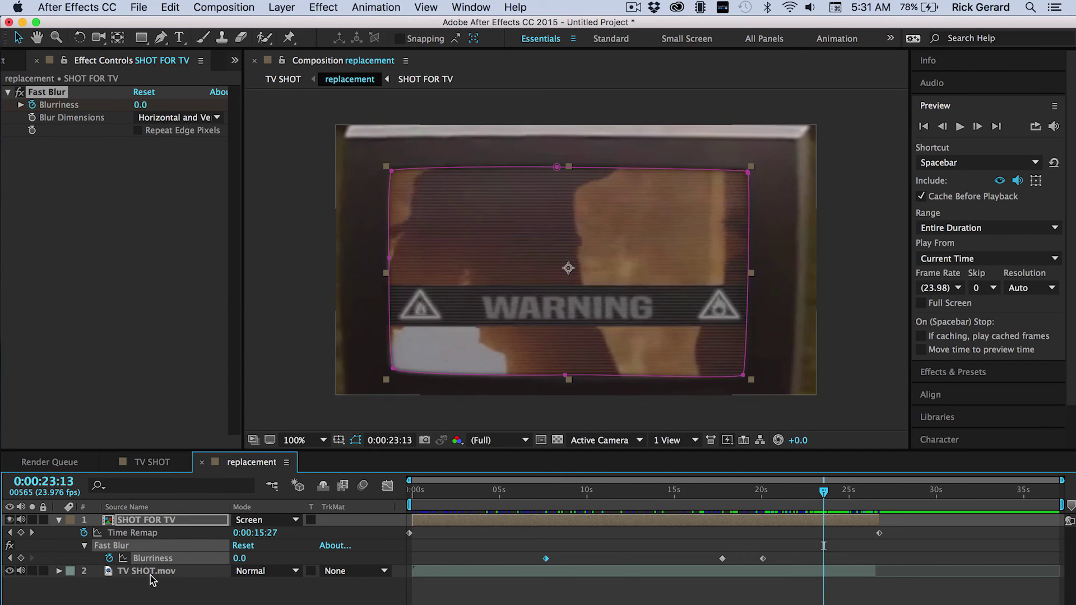
{"action": "left_click", "coordinate": [9, 570]}
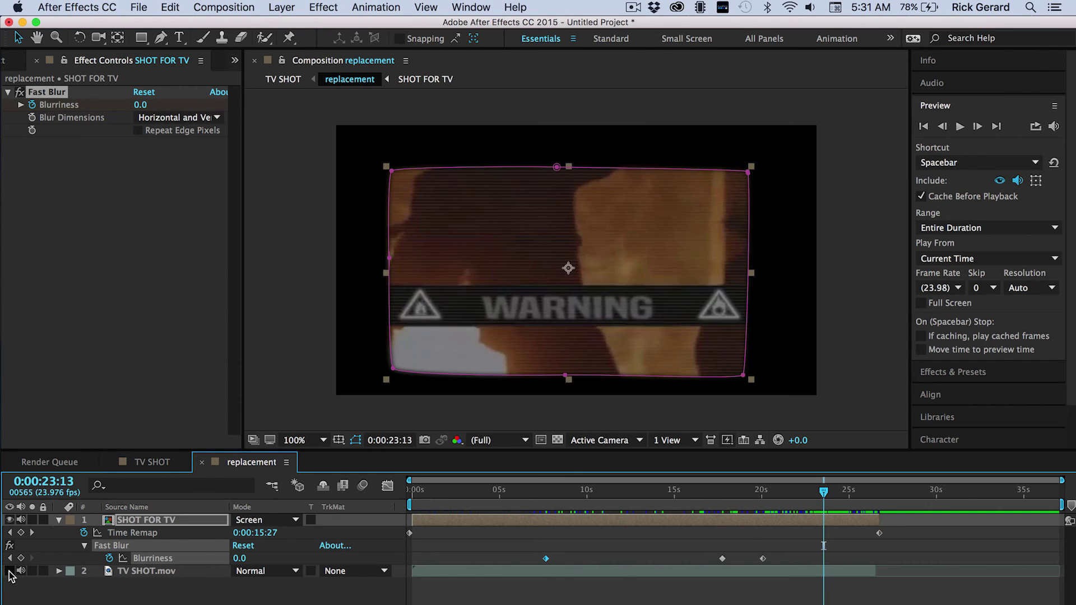
{"action": "left_click_drag", "start_coordinate": [815, 498], "coordinate": [394, 516]}
- In TV SHOT, set the replacement layer's blend mode to Screen at an earlier frame
{"action": "left_click", "coordinate": [159, 464]}
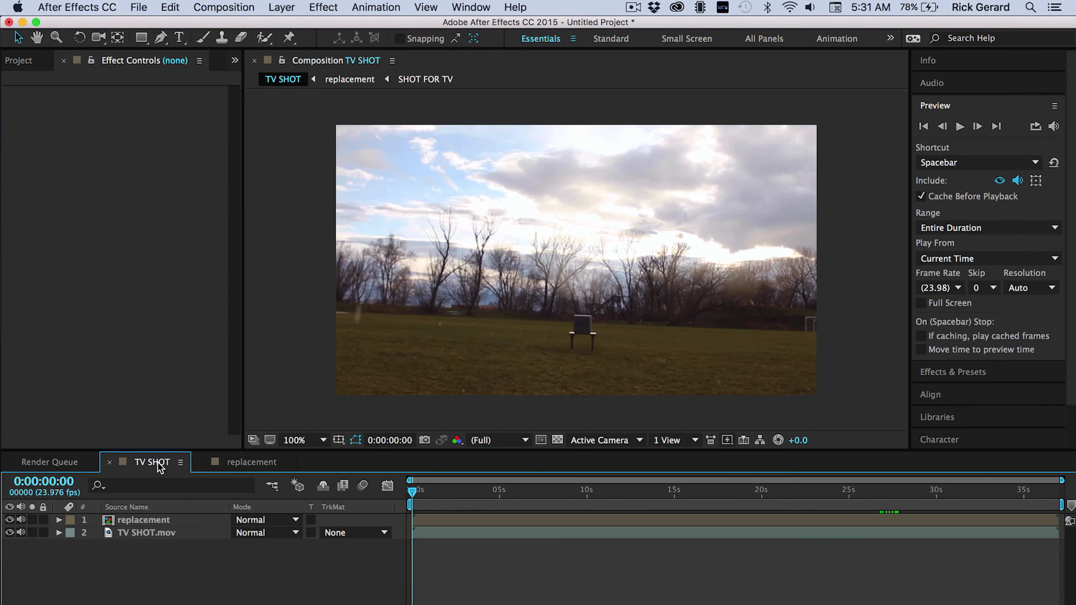
{"action": "left_click_drag", "start_coordinate": [455, 499], "coordinate": [823, 465]}
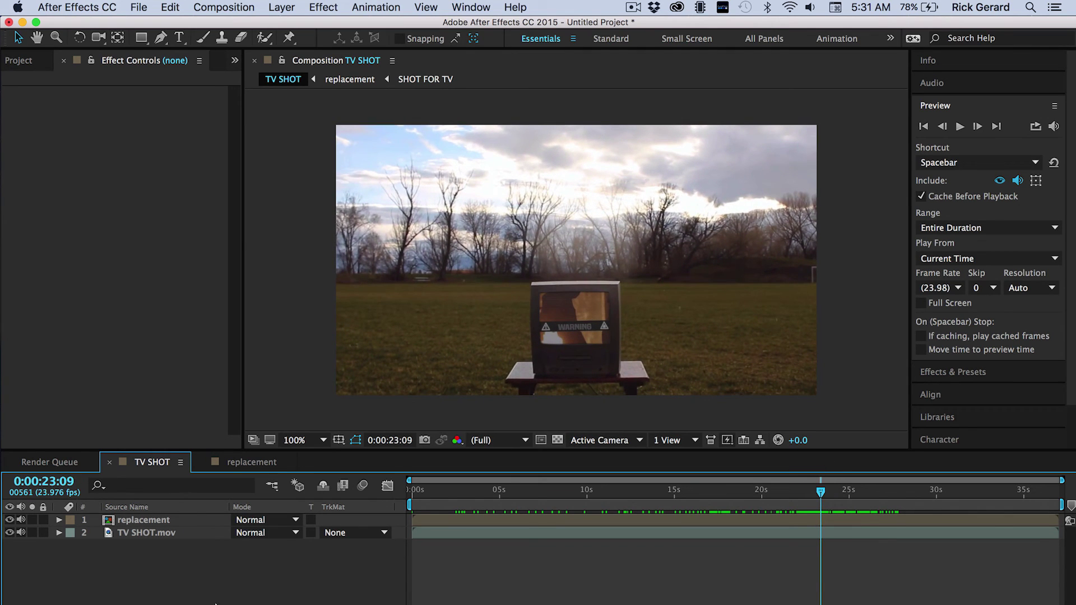
{"action": "left_click", "coordinate": [274, 522]}
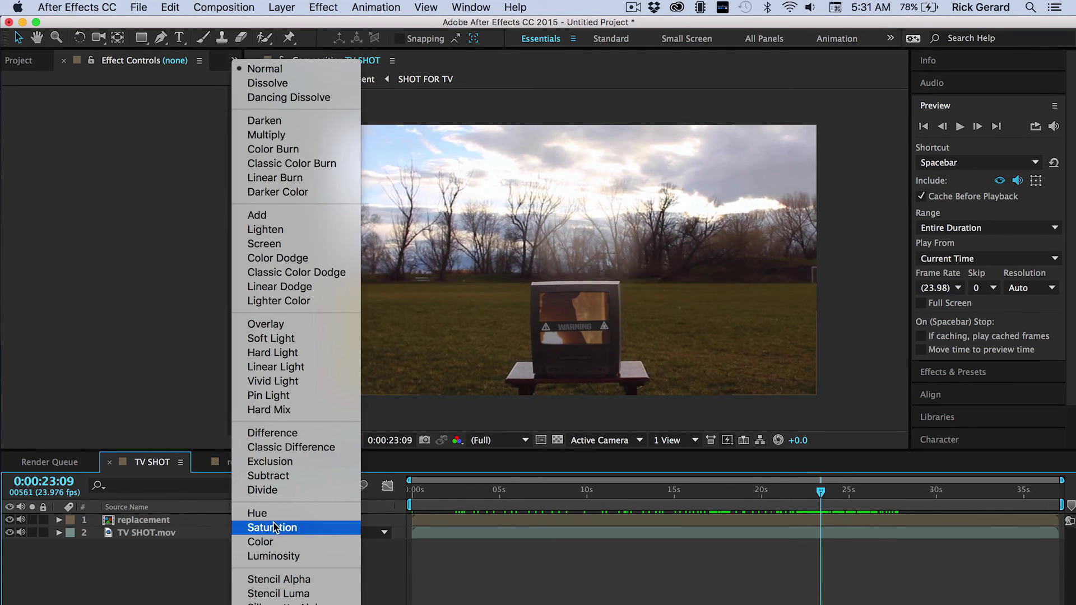
{"action": "left_click", "coordinate": [264, 245]}
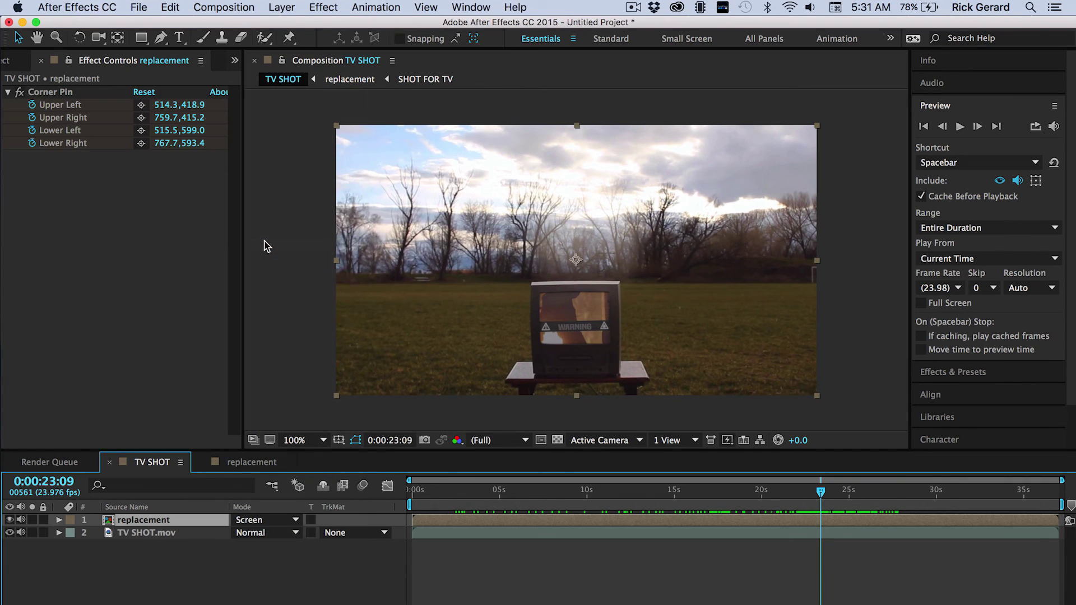
- Lower the replacement layer's Opacity to 96% and scrub through the shot to judge the blend
{"action": "key", "text": "Page_Up"}
{"action": "key", "text": "Page_Up"}
{"action": "key", "text": "Page_Up"}
{"action": "key", "text": "Page_Up"}
{"action": "key", "text": "Page_Up"}
{"action": "key", "text": "Page_Up"}
{"action": "key", "text": "Page_Up"}
{"action": "key", "text": "Page_Up"}
{"action": "key", "text": "Page_Up"}
{"action": "key", "text": "Page_Up"}
{"action": "key", "text": "Page_Up"}
{"action": "key", "text": "Page_Up"}
{"action": "key", "text": "Page_Up"}
{"action": "key", "text": "Page_Up"}
{"action": "key", "text": "Page_Up"}
{"action": "key", "text": "Page_Up"}
{"action": "key", "text": "Page_Up"}
{"action": "key", "text": "Page_Up"}
{"action": "key", "text": "Page_Up"}
{"action": "key", "text": "Page_Up"}
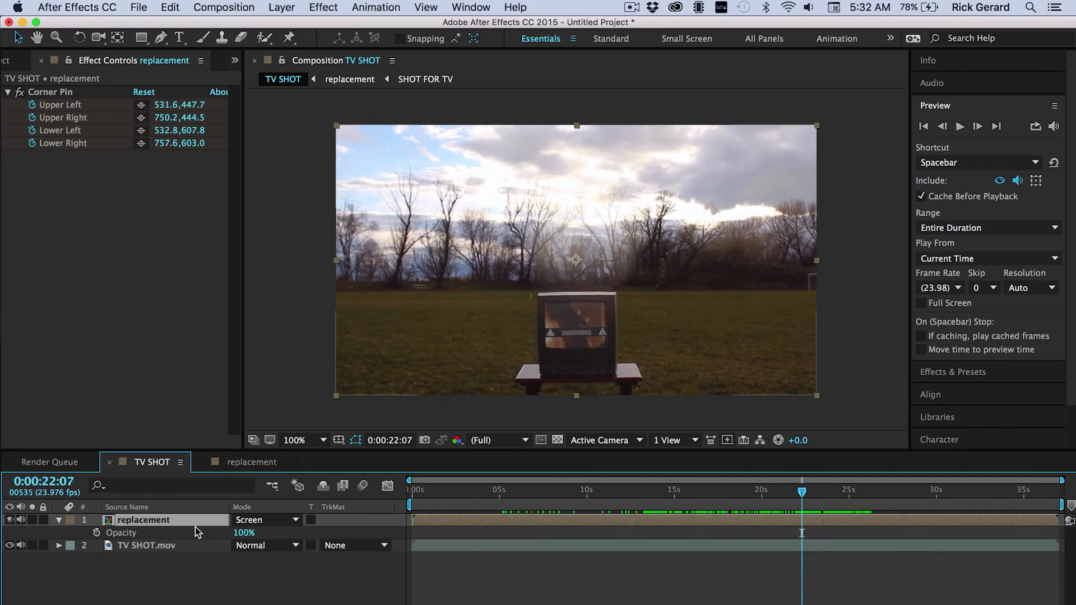
{"action": "key", "text": "t"}
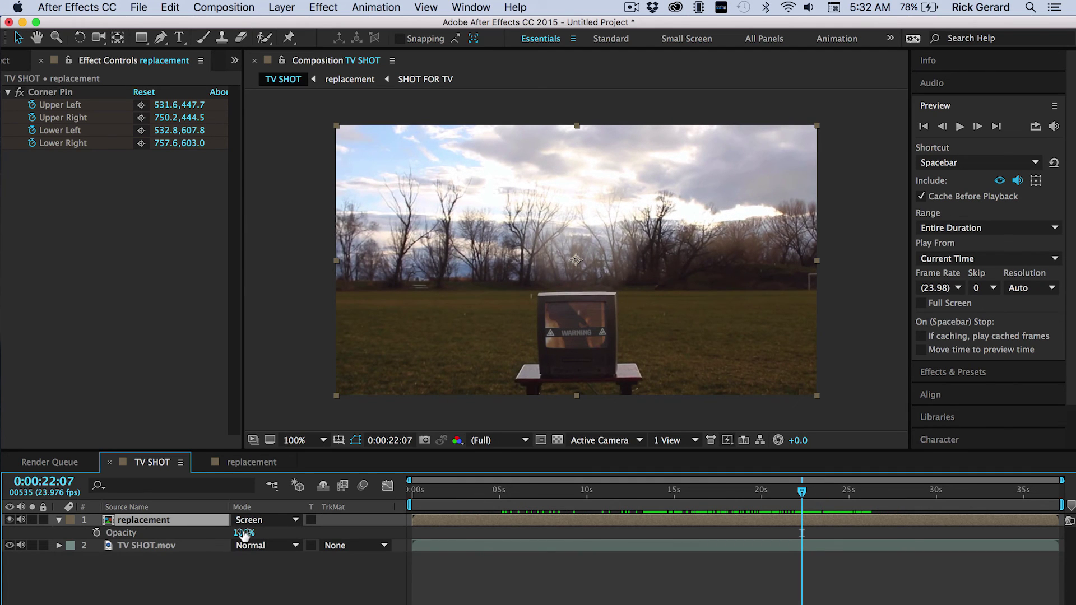
{"action": "left_click_drag", "start_coordinate": [242, 533], "coordinate": [234, 531]}
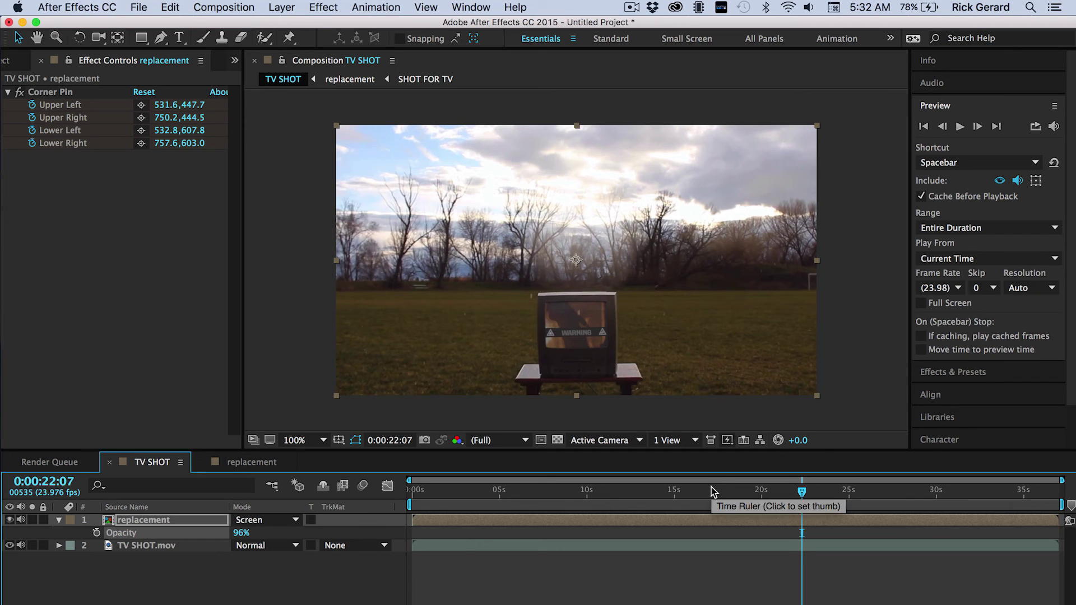
{"action": "left_click_drag", "start_coordinate": [711, 482], "coordinate": [821, 490]}
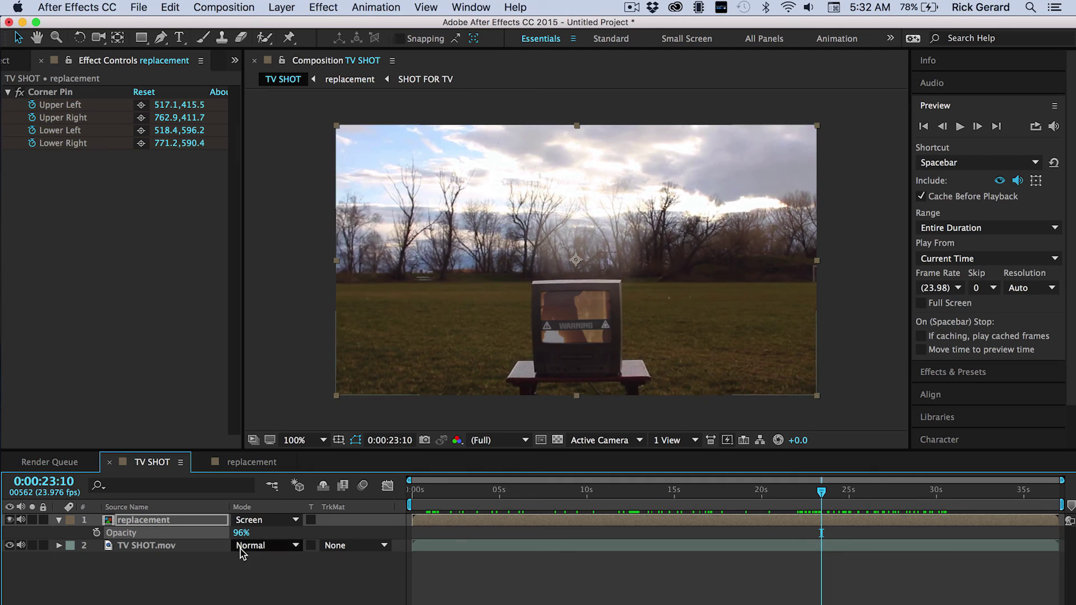
- Switch the replacement layer from Screen to Add, preview around 0:00:25:04, and deselect it
{"action": "left_click", "coordinate": [256, 521]}
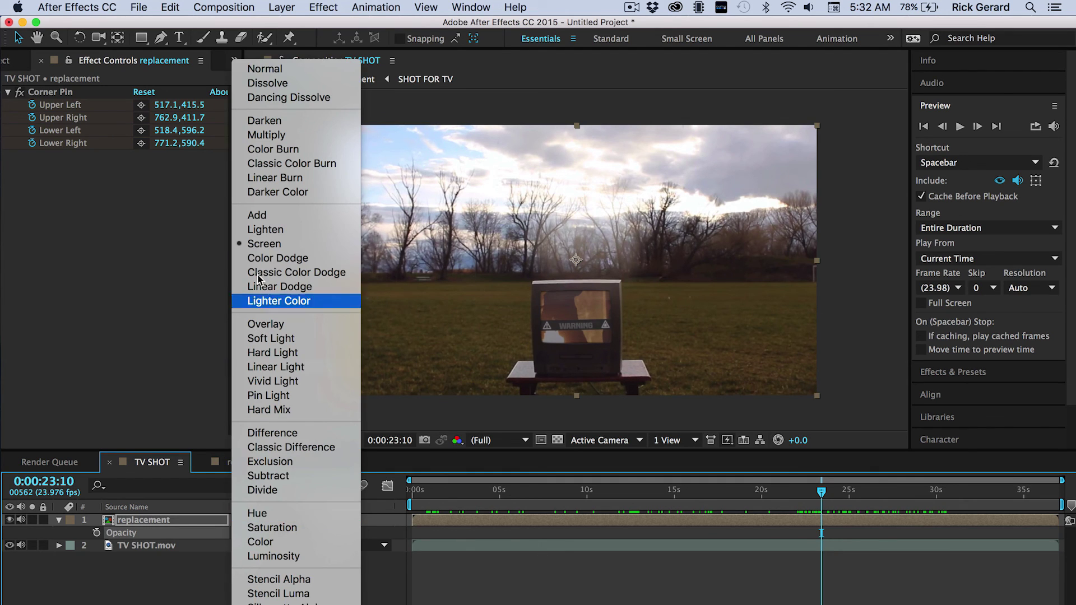
{"action": "left_click", "coordinate": [273, 218]}
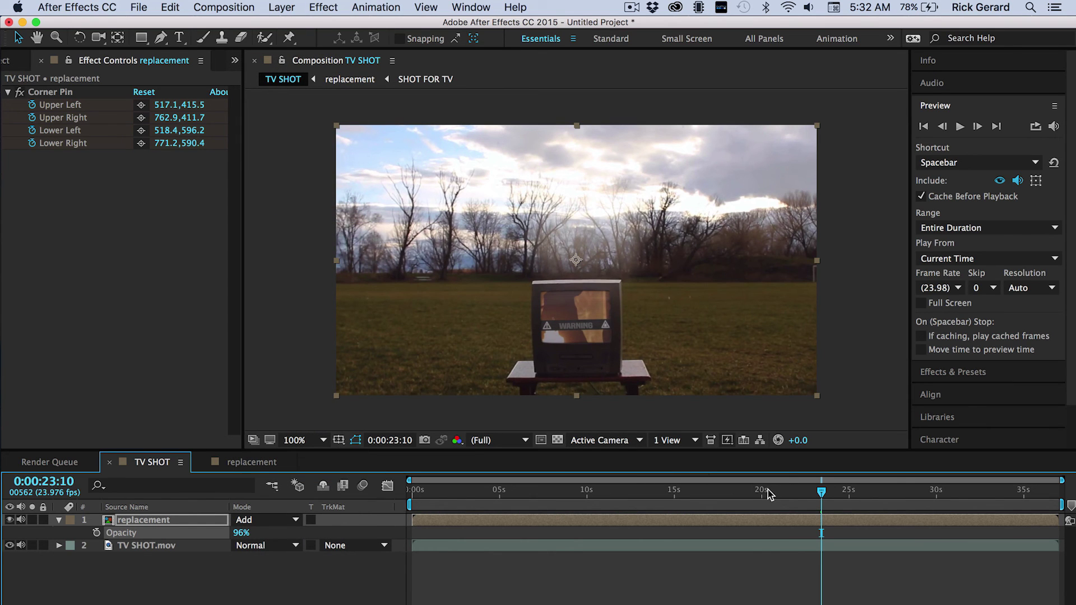
{"action": "left_click_drag", "start_coordinate": [775, 491], "coordinate": [392, 504]}
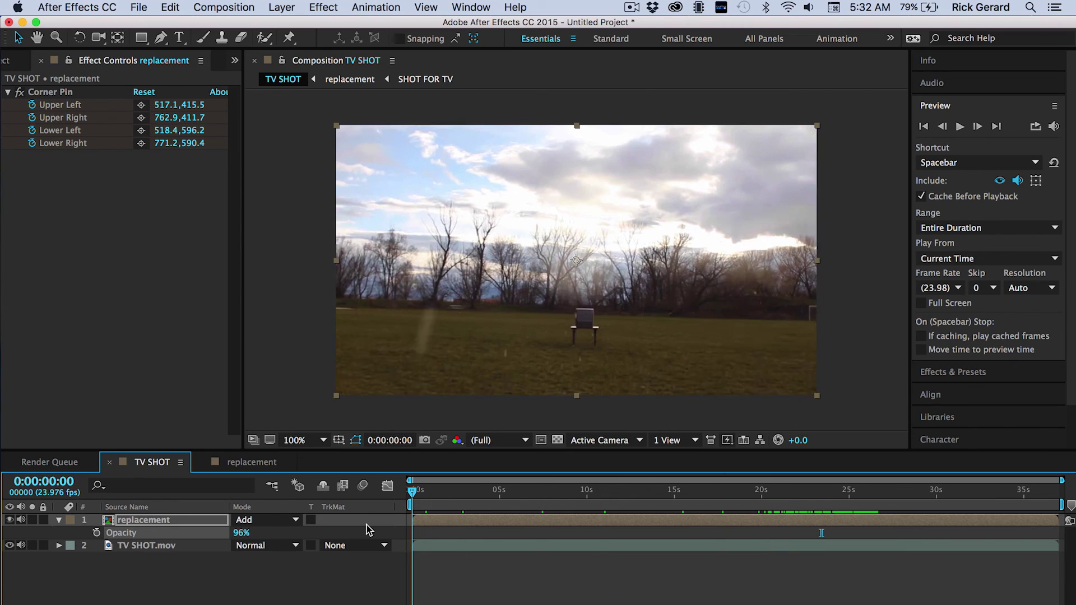
{"action": "left_click", "coordinate": [412, 533]}
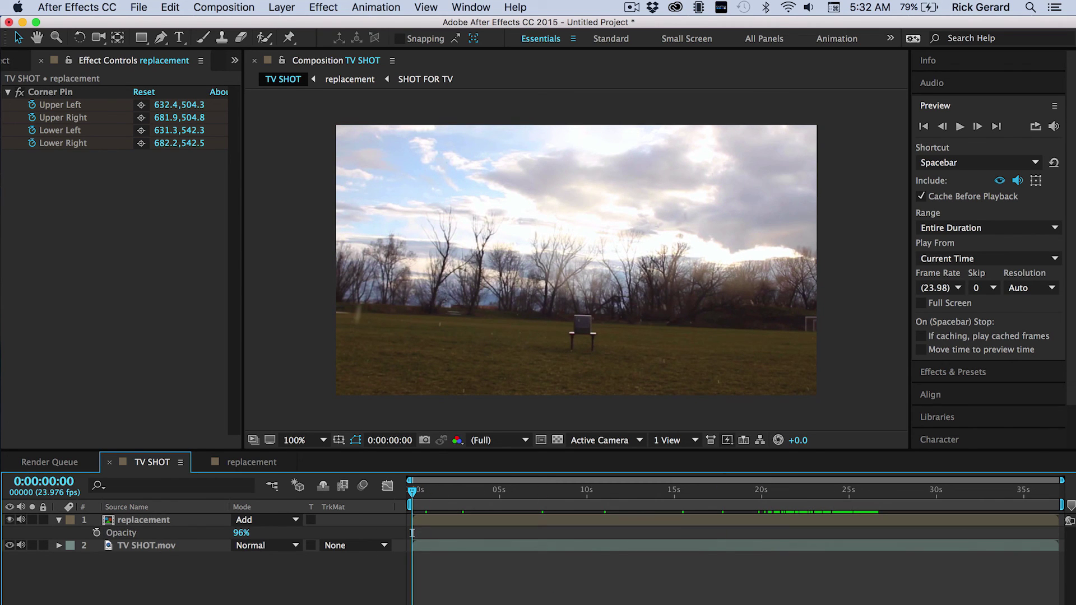